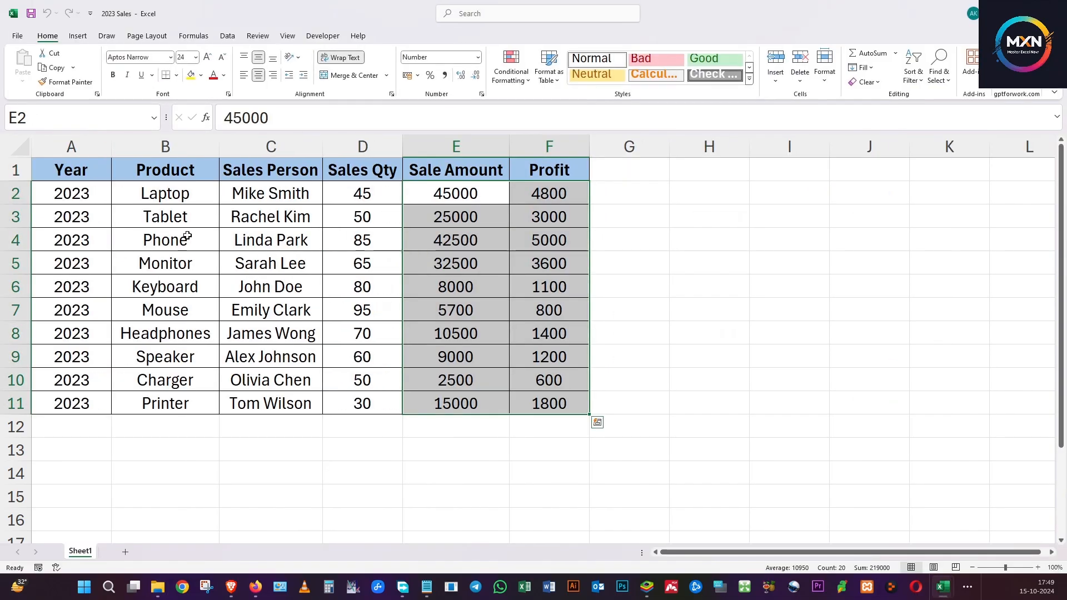
Examine the product sales tables in the 2023 Sales, 2022 Sales and 2021 Sales workbooks.
left_click(181, 222)
left_click(154, 203)
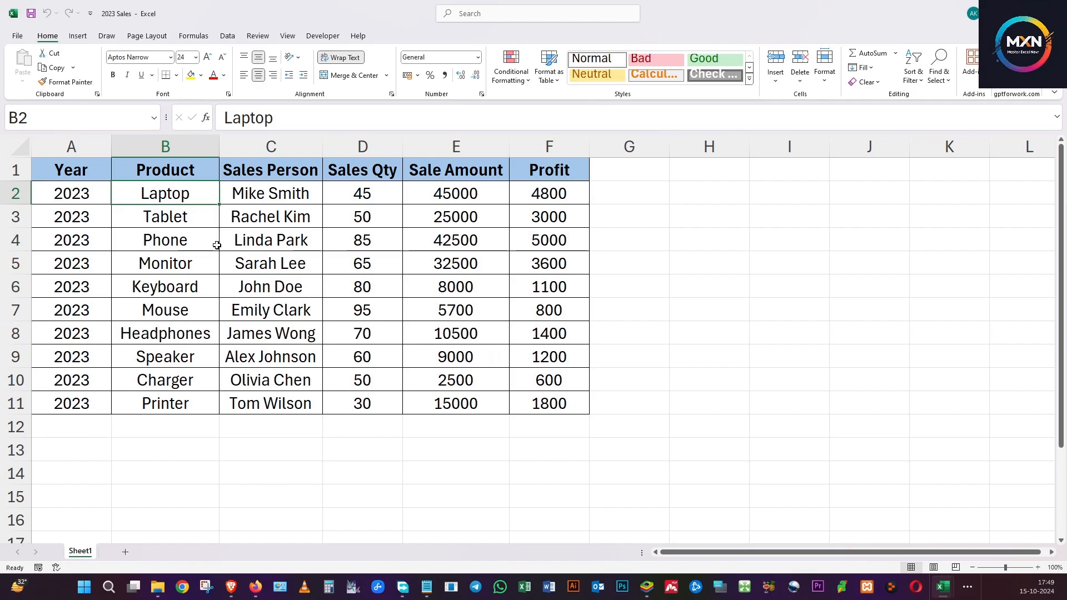
left_click(187, 287)
left_click(201, 242)
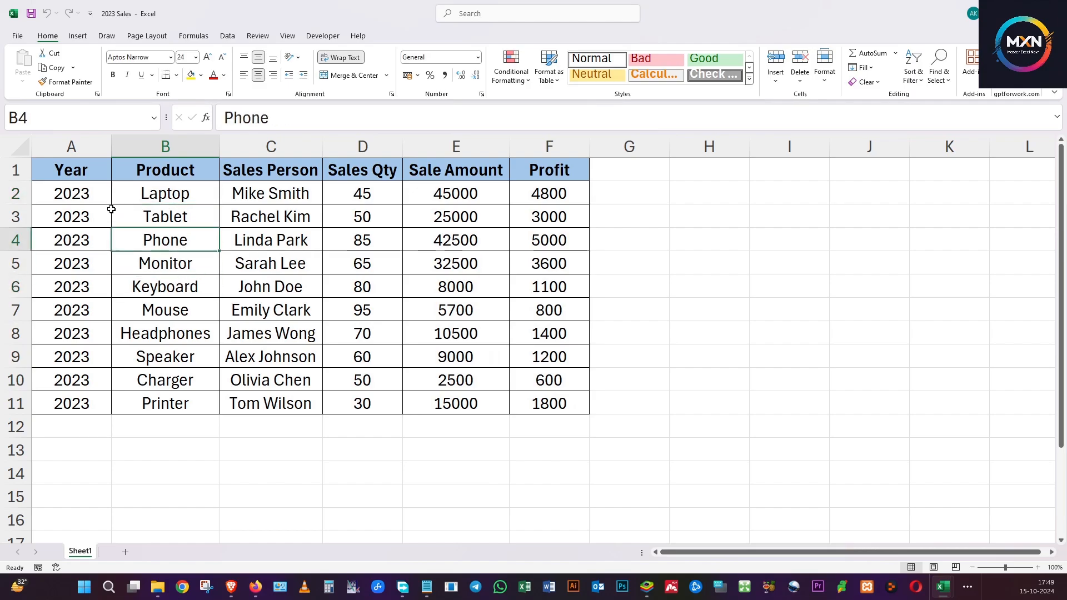
left_click(74, 199)
key("alt+Tab")
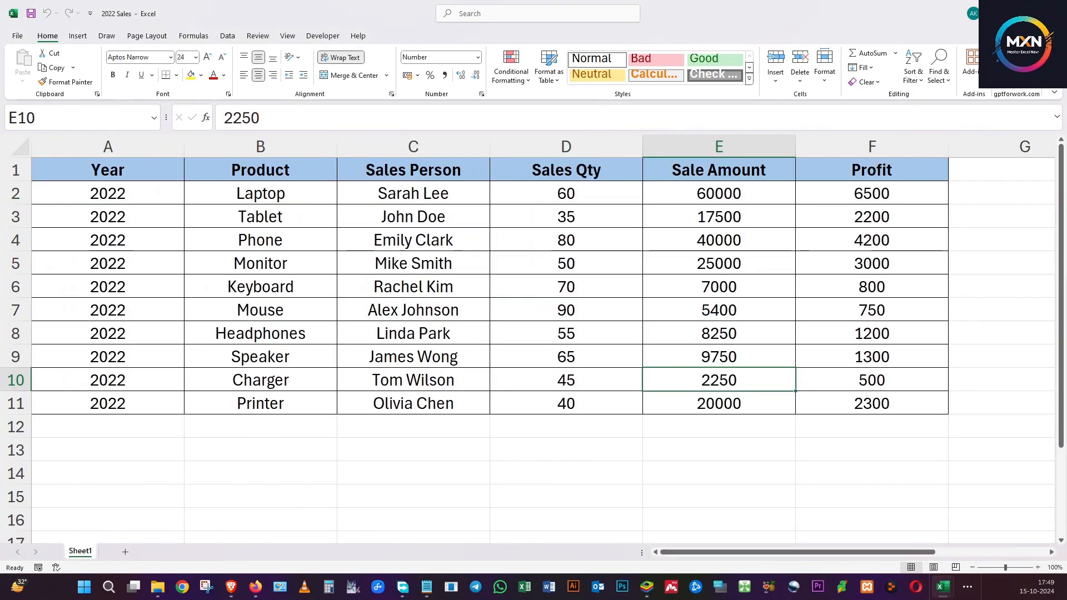
key("alt+Tab")
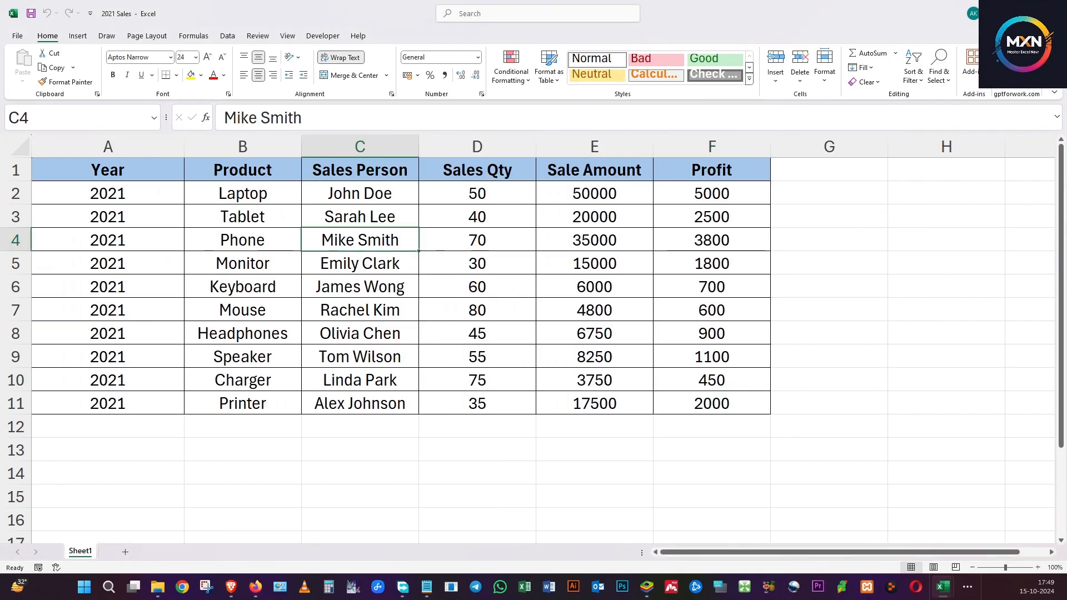
Switch to the blank Book1 workbook and start a data import from a folder with cell A1 selected.
key("alt+Tab")
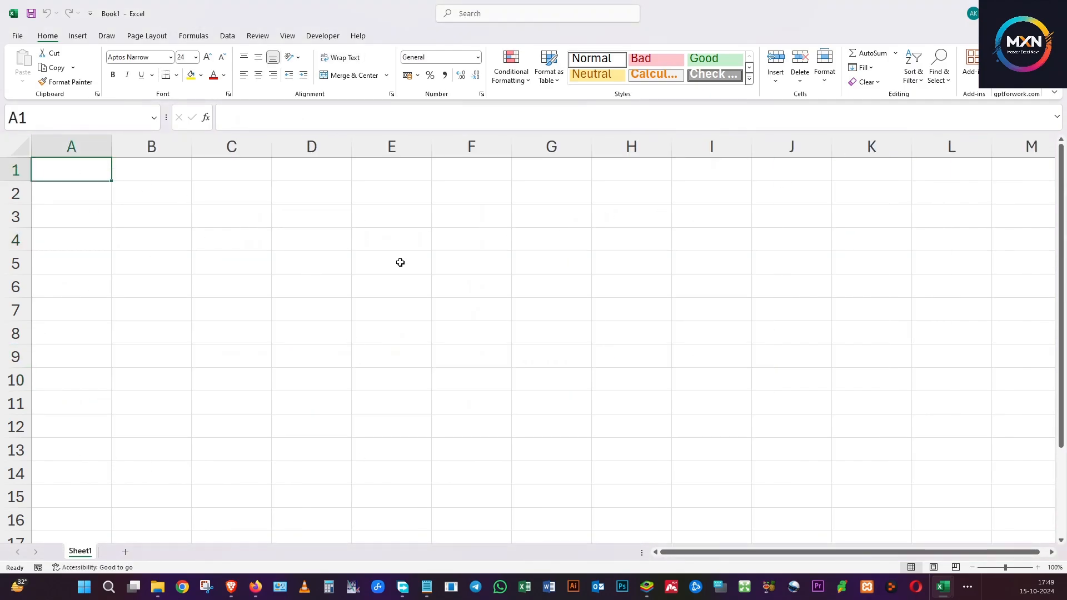
left_click(479, 303)
left_click(246, 291)
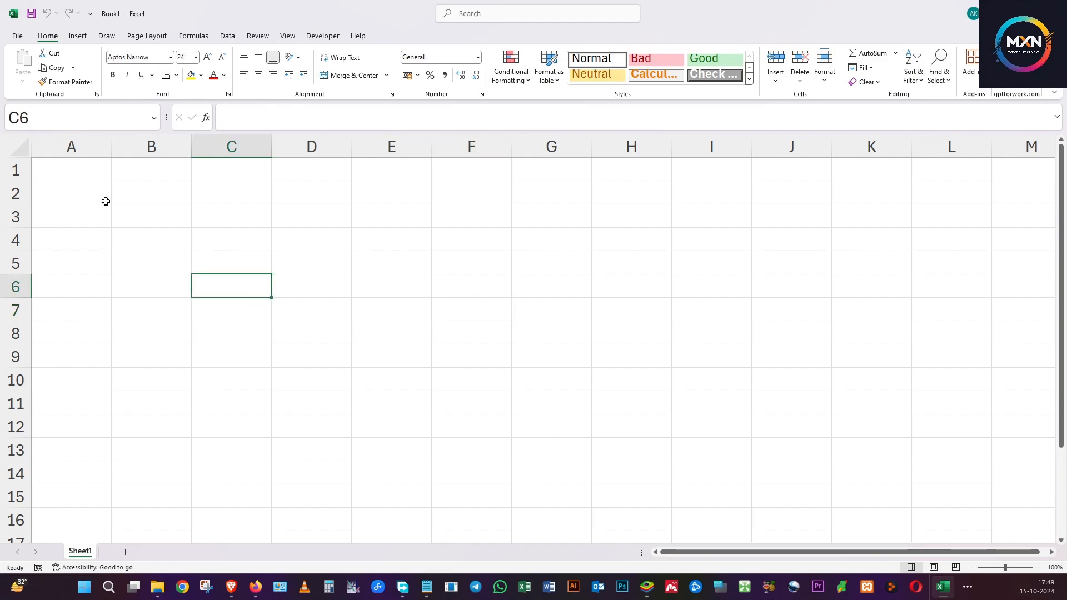
left_click(90, 172)
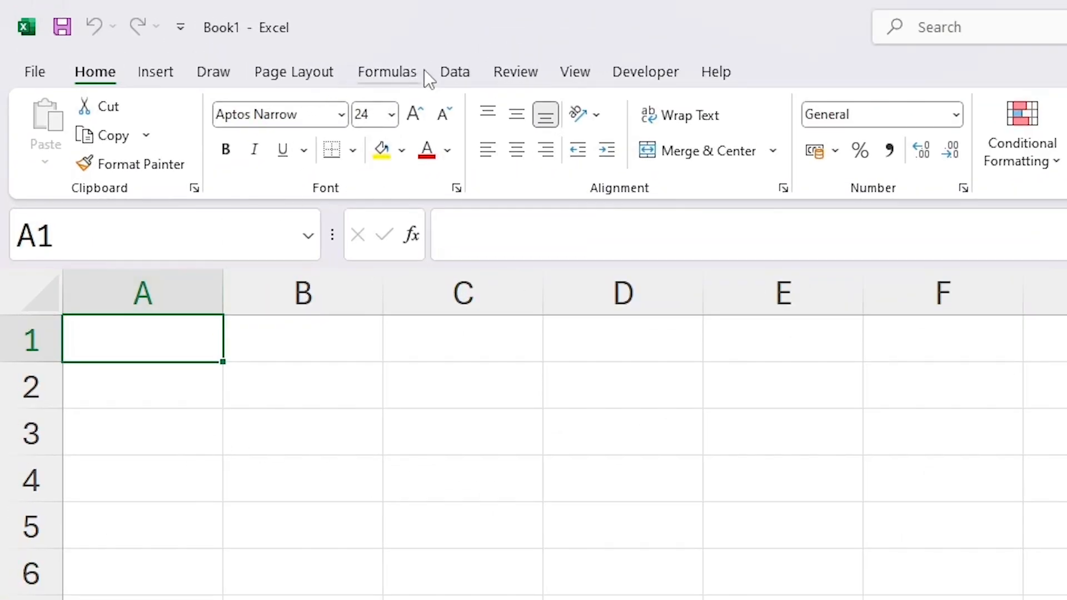
left_click(473, 72)
left_click(45, 140)
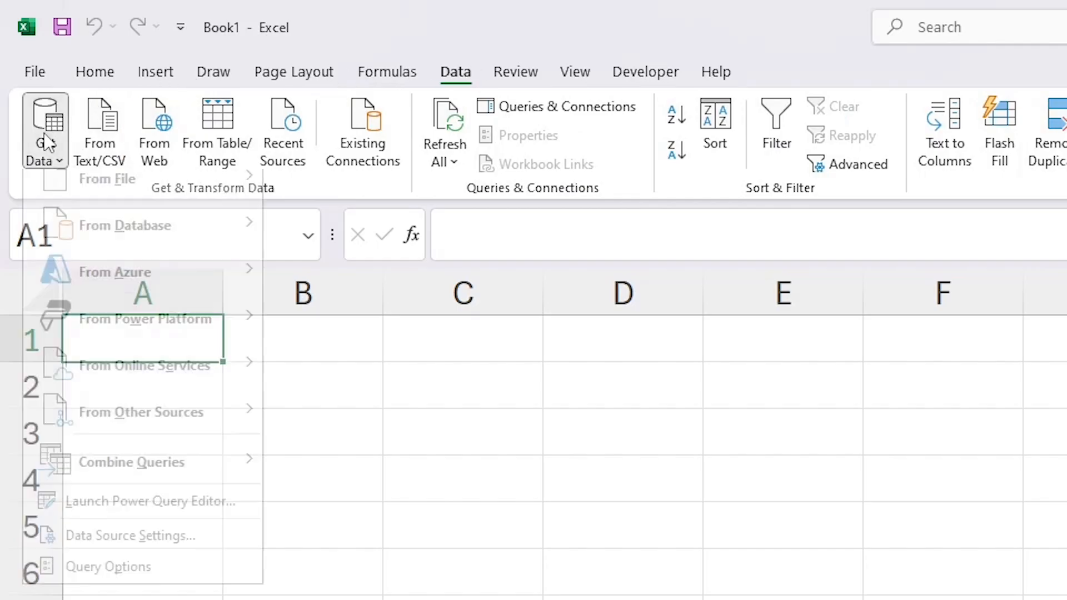
mouse_move(127, 204)
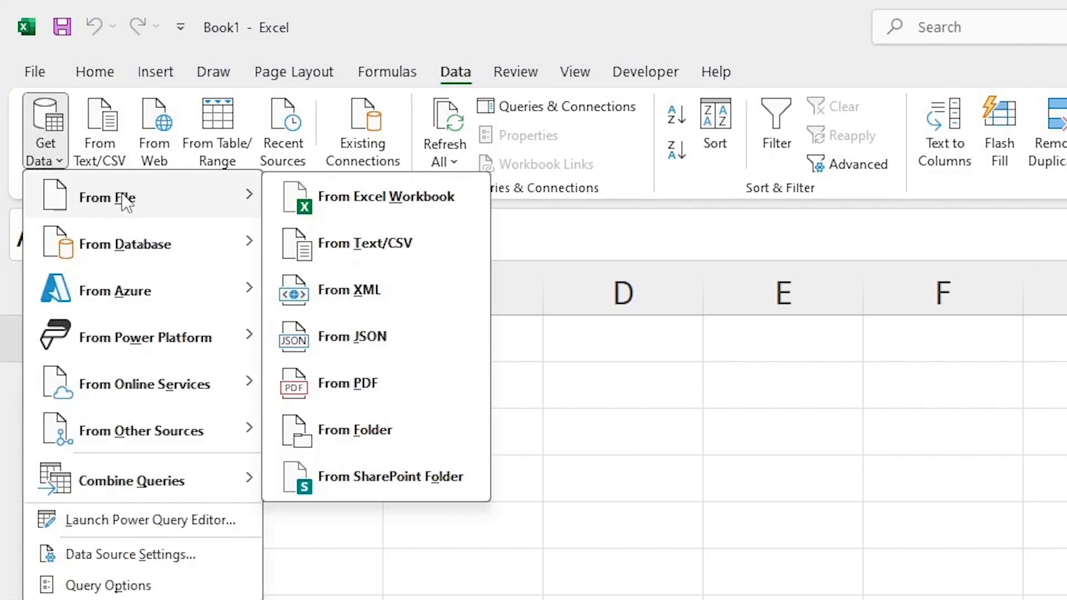
left_click(405, 422)
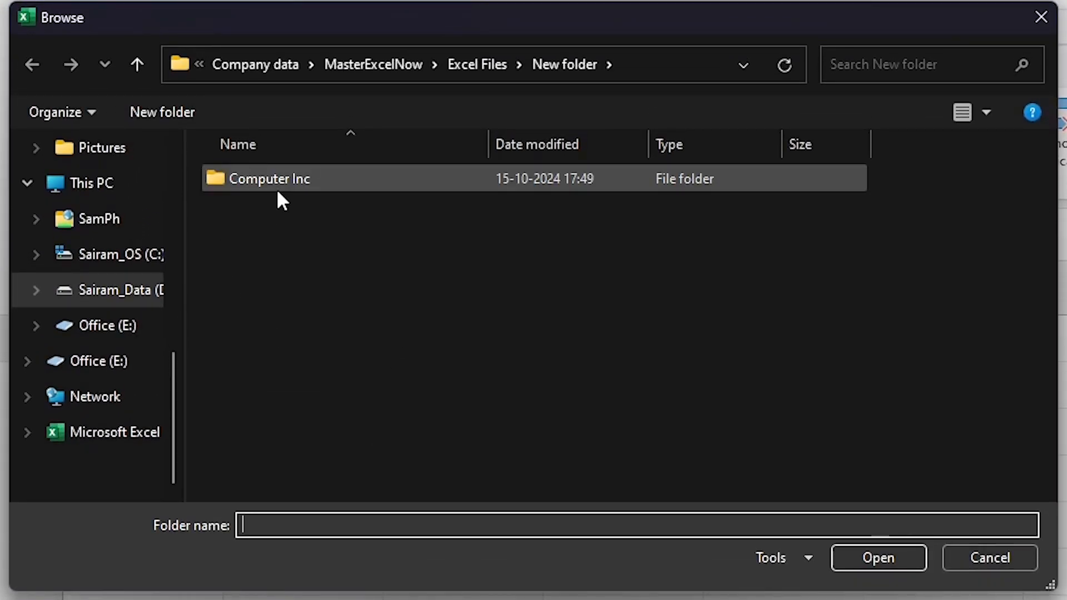
Choose the Computer Inc folder inside New folder as the import source.
left_click(274, 184)
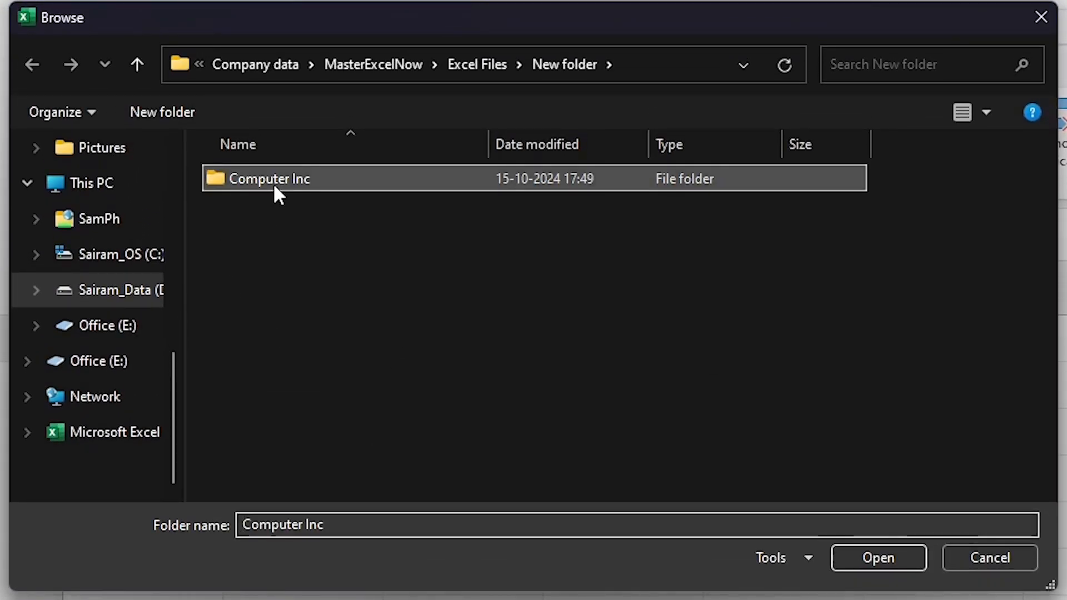
double_click(284, 178)
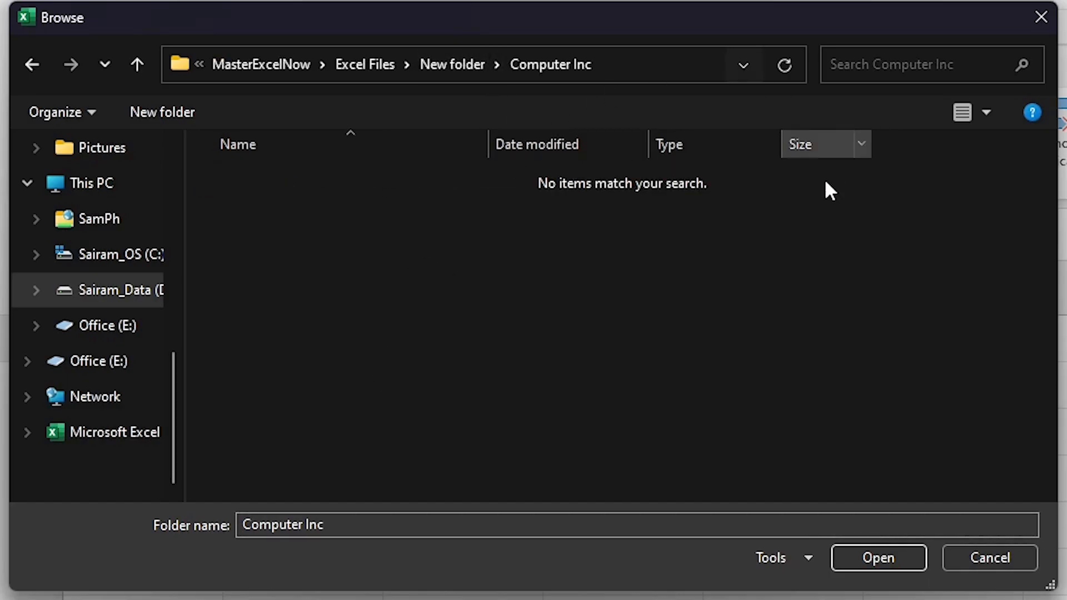
left_click(458, 65)
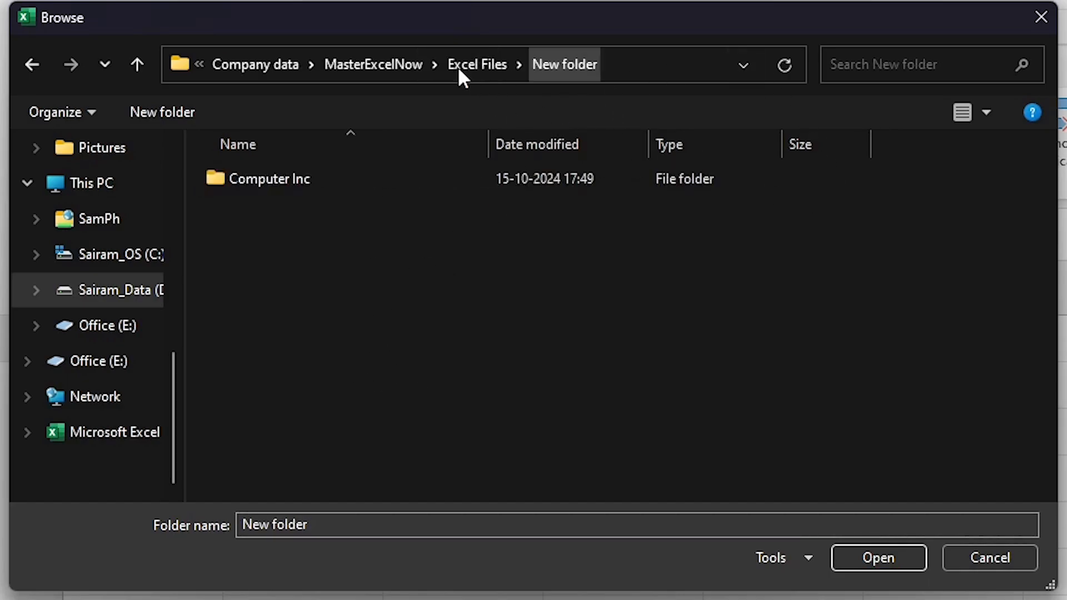
left_click(298, 179)
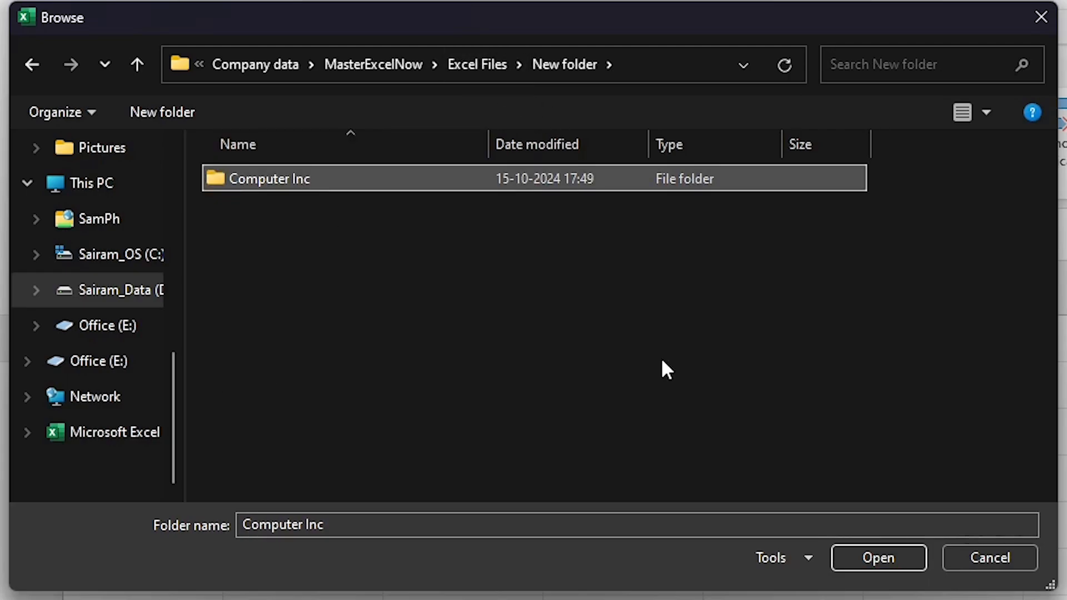
left_click(875, 556)
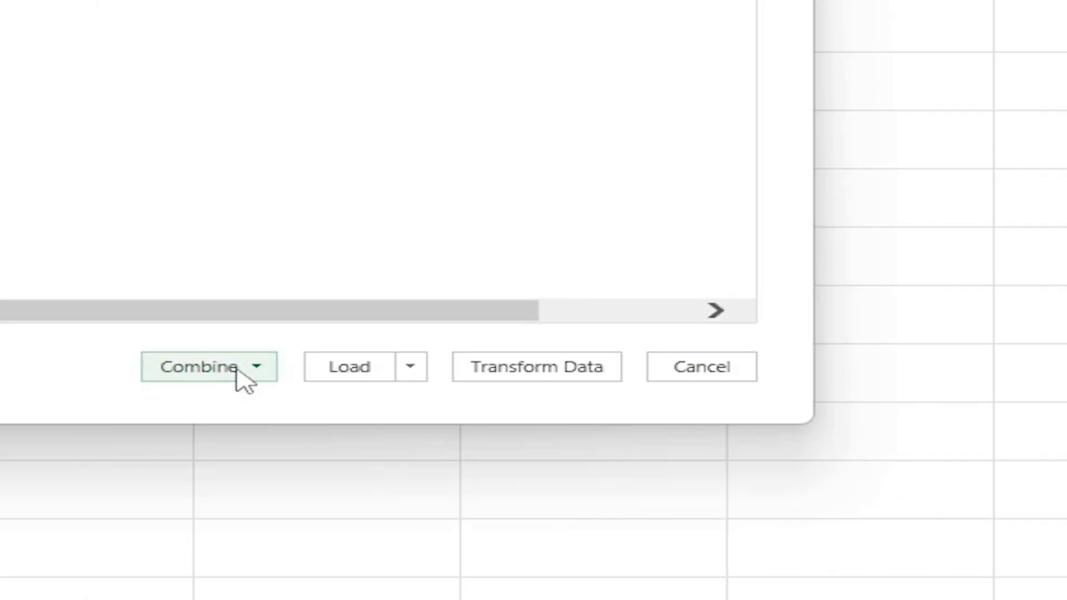
Combine and load the folder's files directly, using Sheet1 as the object extracted from each file.
left_click(652, 547)
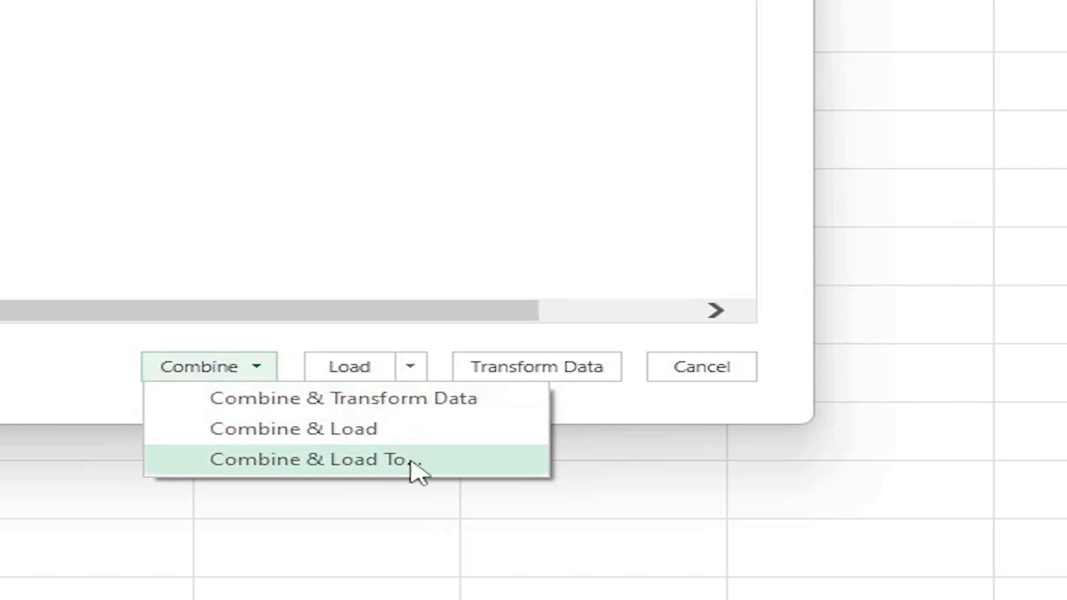
left_click(358, 440)
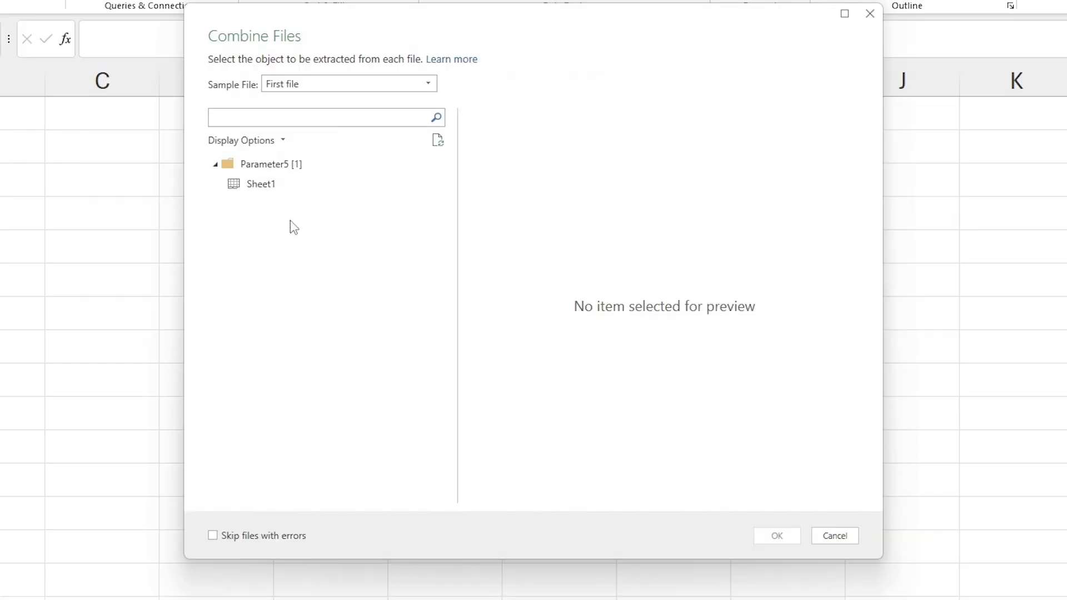
left_click(272, 186)
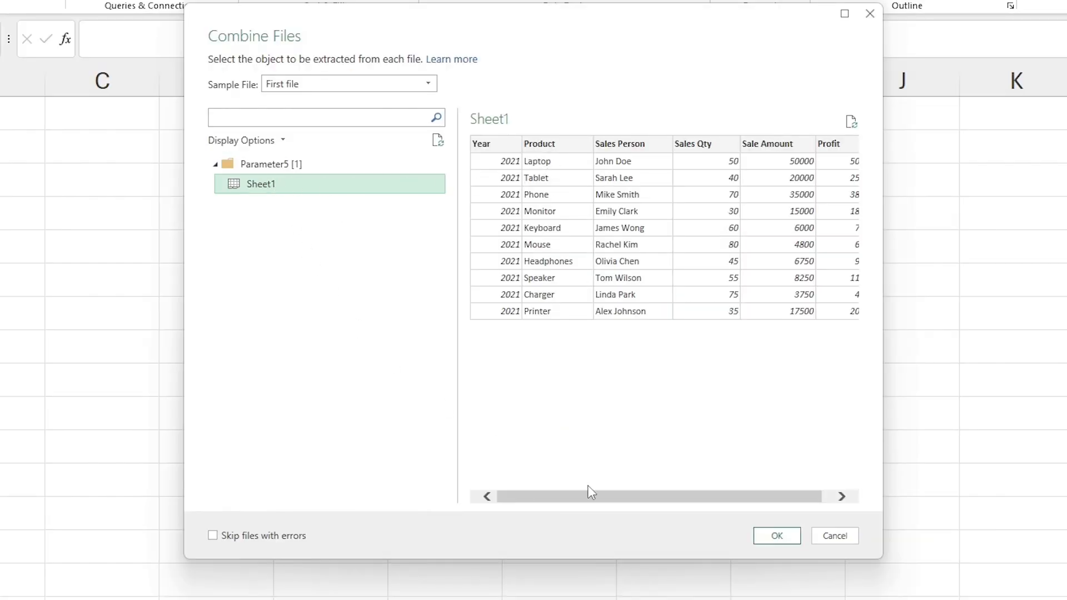
left_click_drag(590, 496, 799, 503)
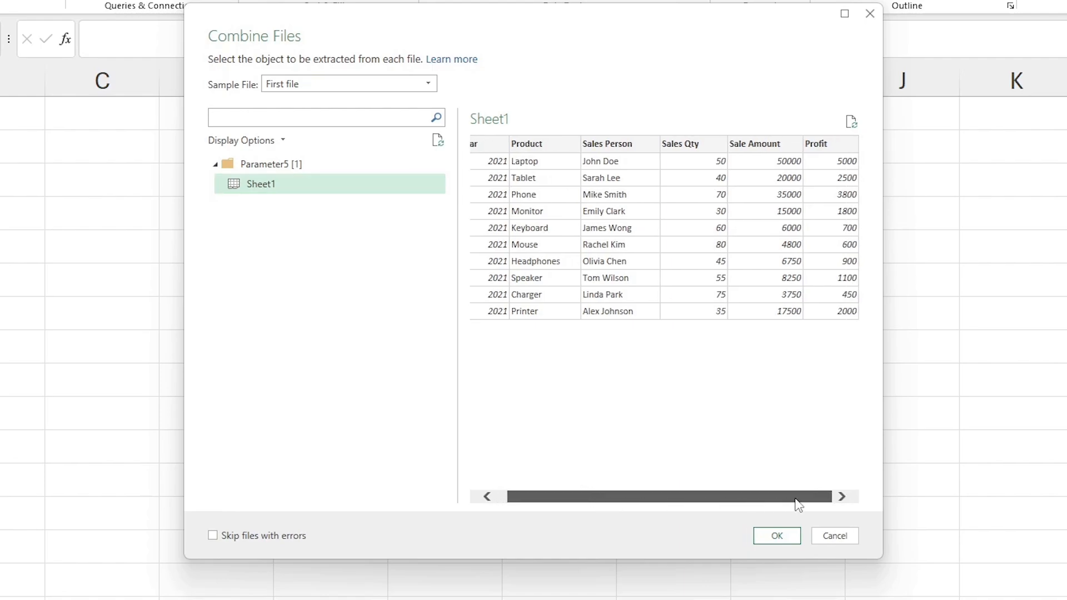
left_click(787, 543)
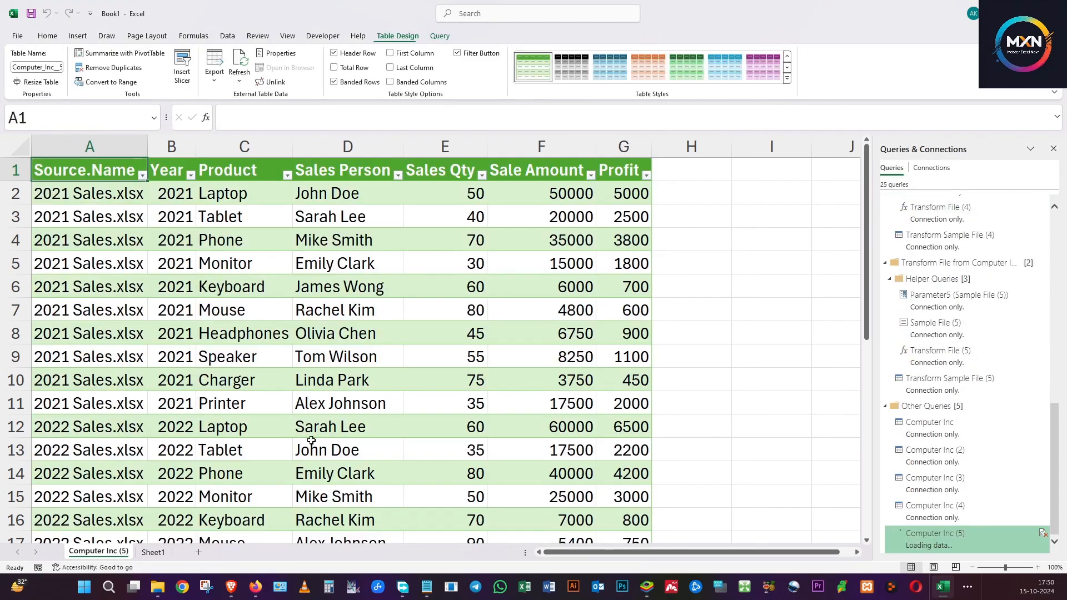
Check the combined table's rows and source file names, and close the Queries & Connections pane.
left_click(243, 383)
scroll(254, 251, "down", 7)
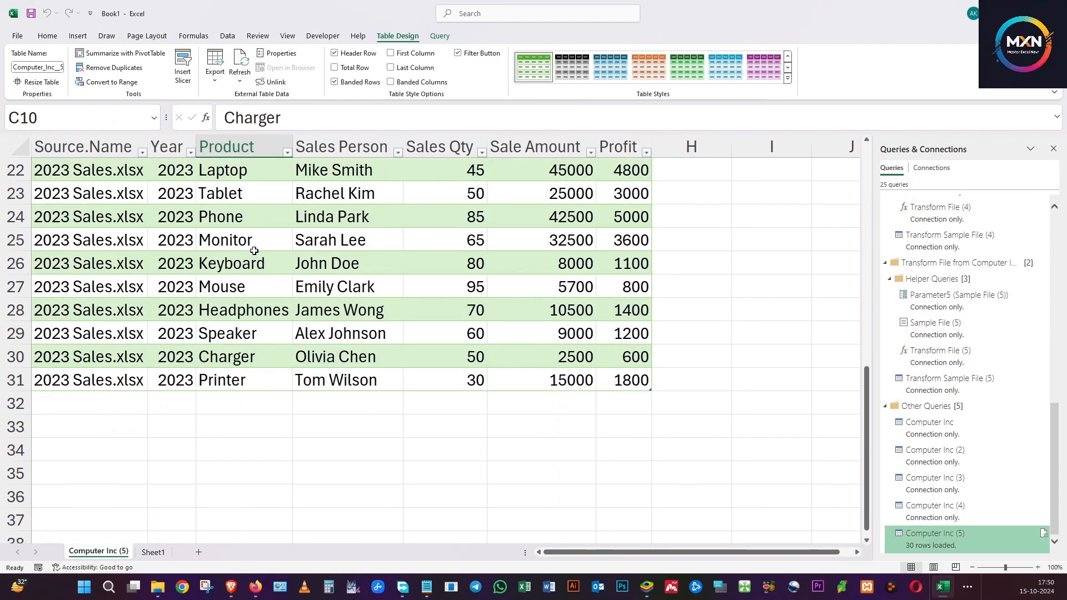
left_click(66, 340)
scroll(66, 340, "up", 7)
left_click(89, 219)
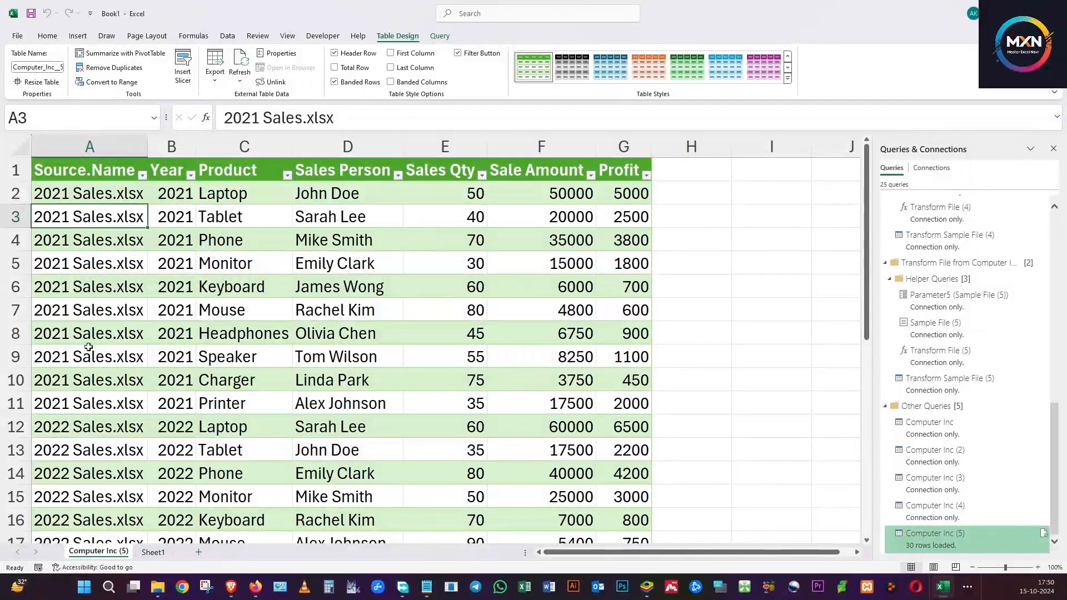
left_click(87, 441)
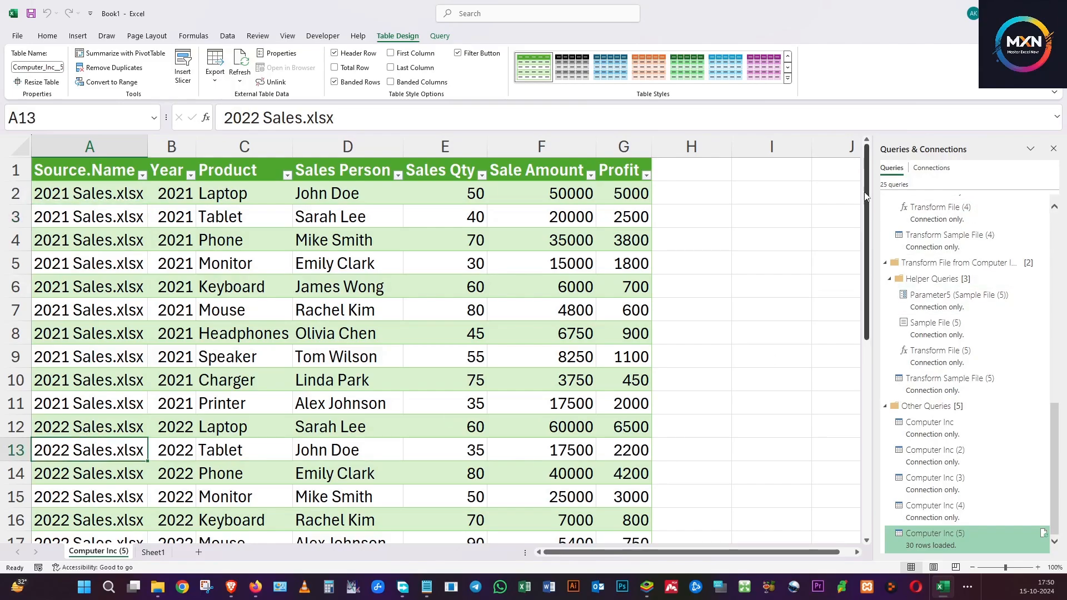
mouse_move(1019, 346)
scroll(968, 289, "up", 10)
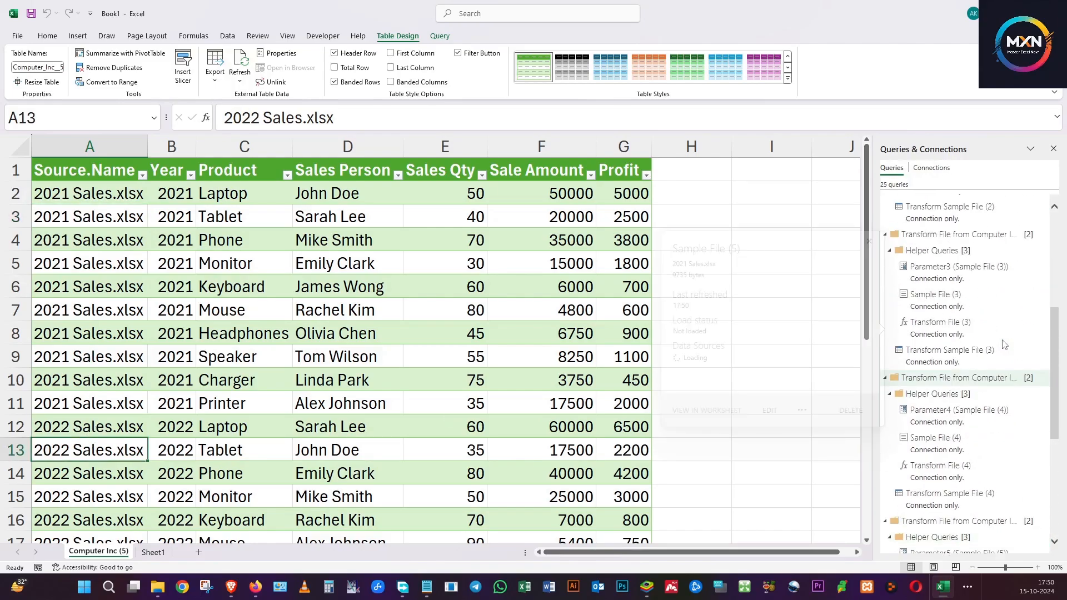
left_click(1053, 149)
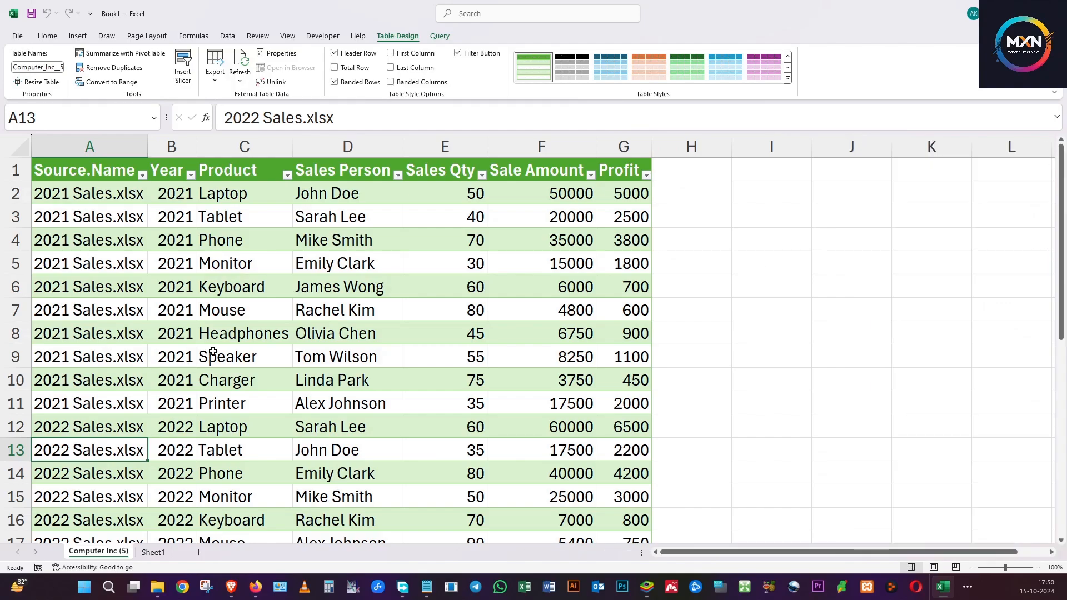
Look through the combined sales table from the first row to the last.
scroll(289, 330, "down", 6)
scroll(300, 336, "up", 6)
scroll(293, 295, "down", 9)
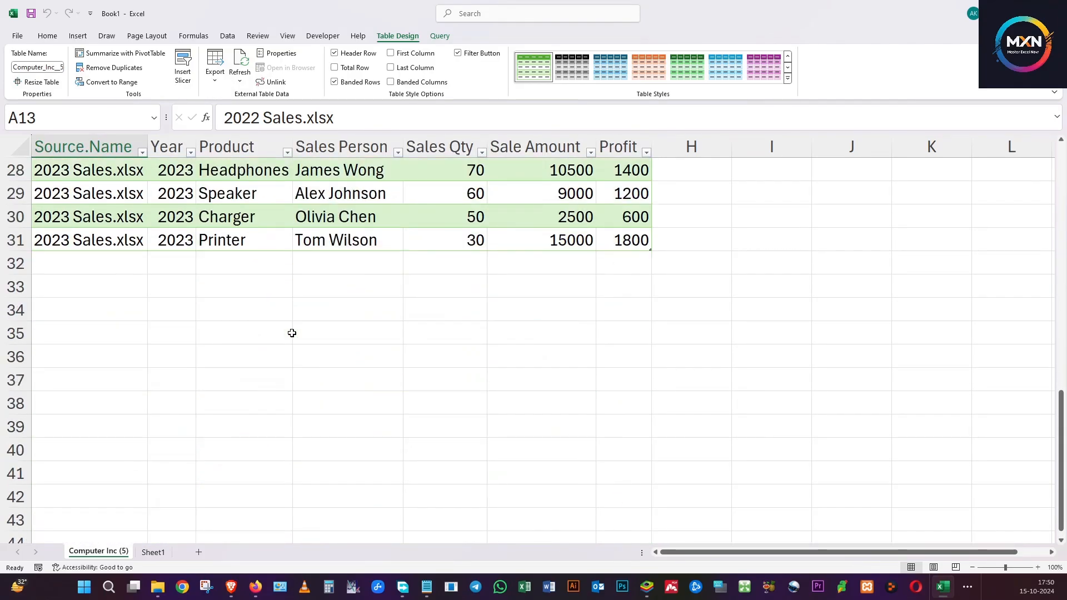
scroll(292, 333, "up", 9)
left_click(292, 333)
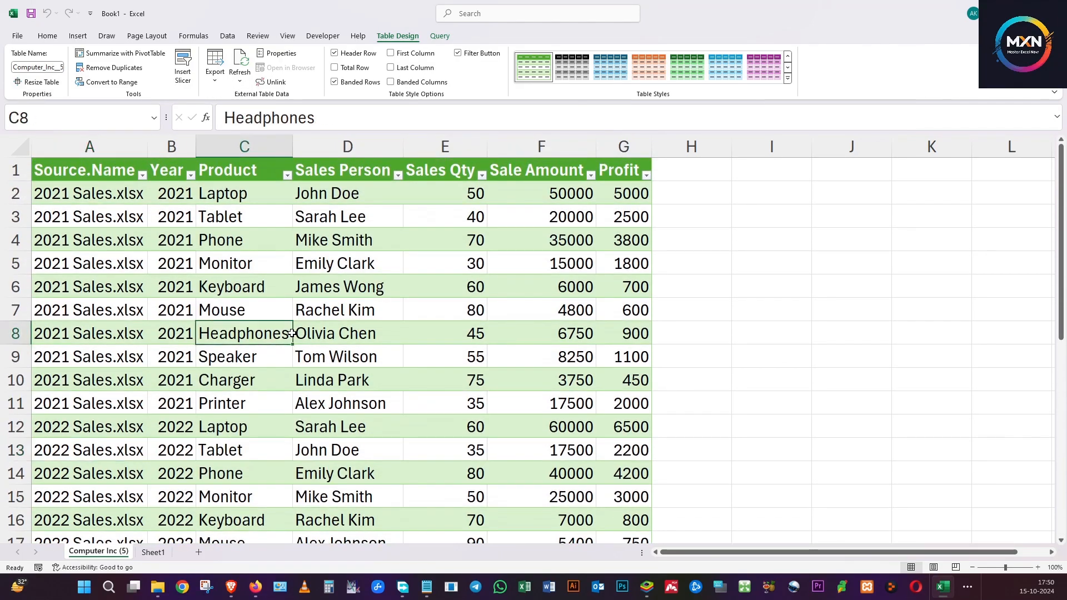
Start another folder import from the empty Sheet1, with the Computer Inc folder as the source.
left_click(154, 552)
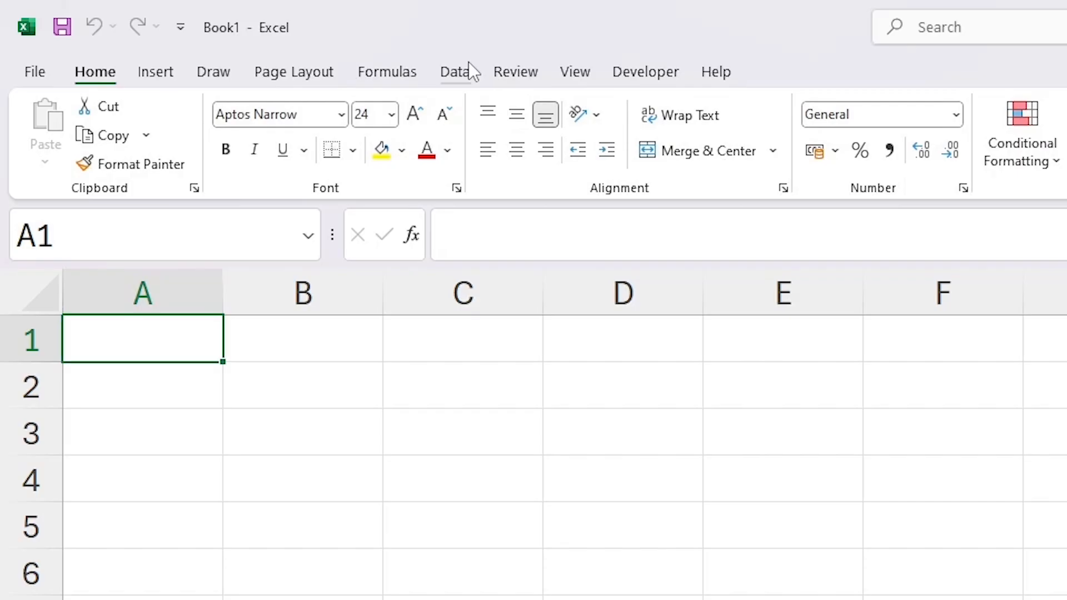
left_click(228, 36)
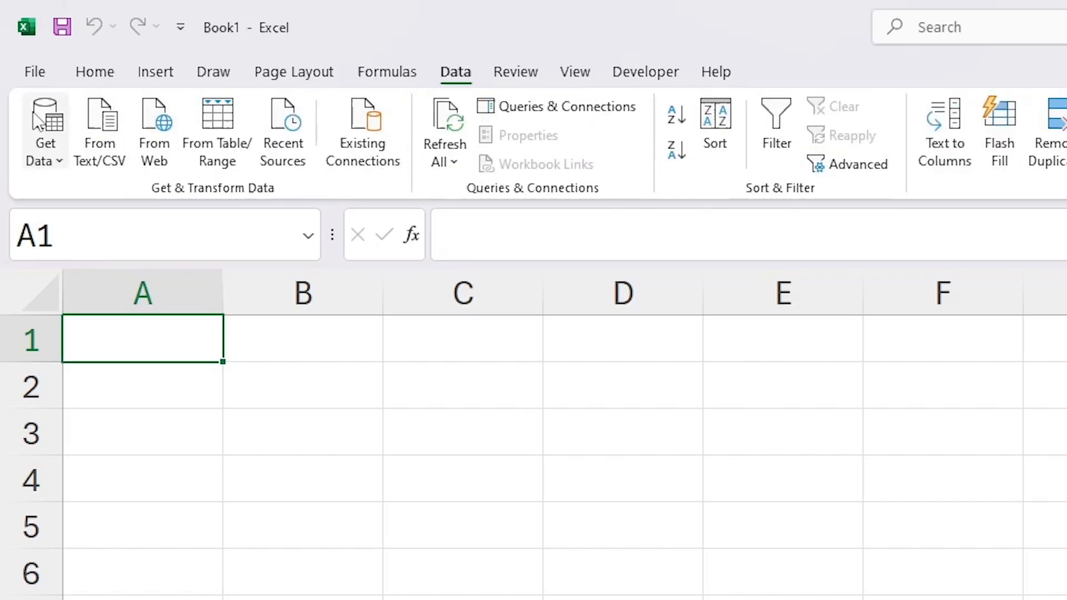
left_click(46, 145)
mouse_move(102, 192)
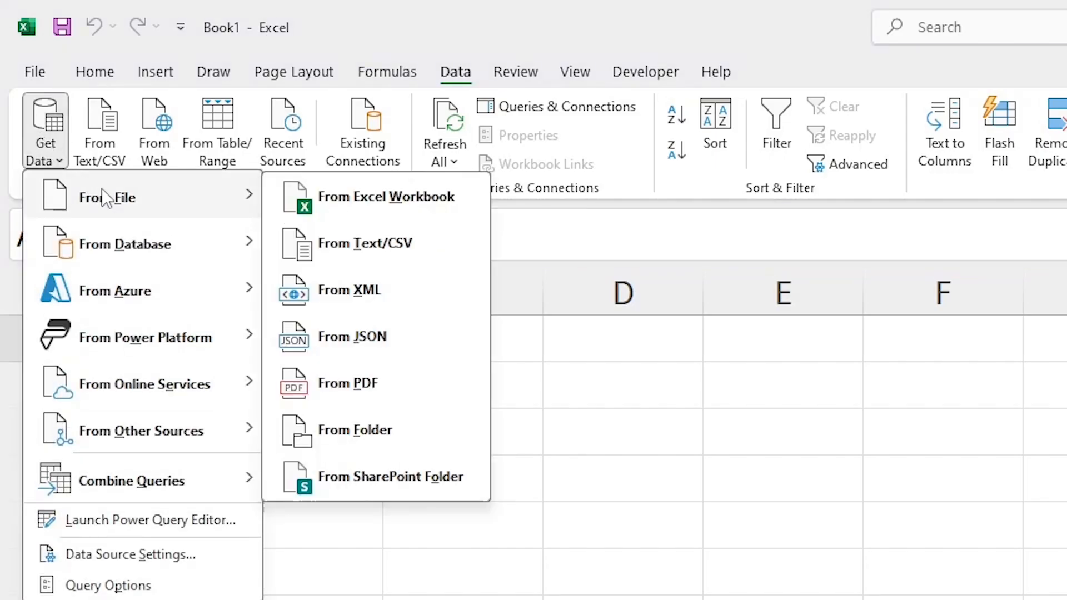
left_click(449, 429)
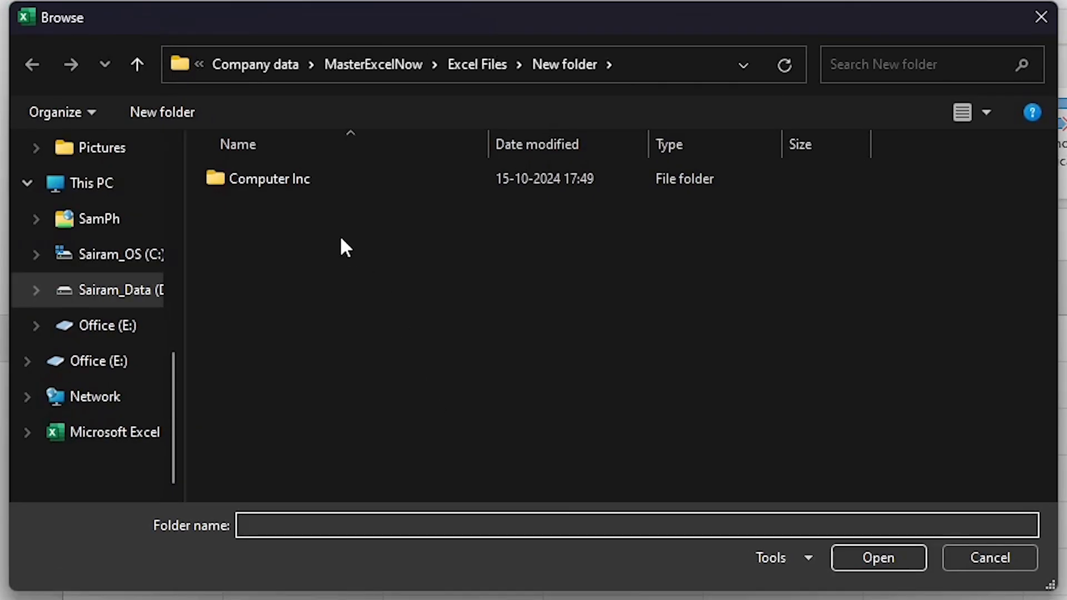
left_click(317, 186)
left_click(870, 560)
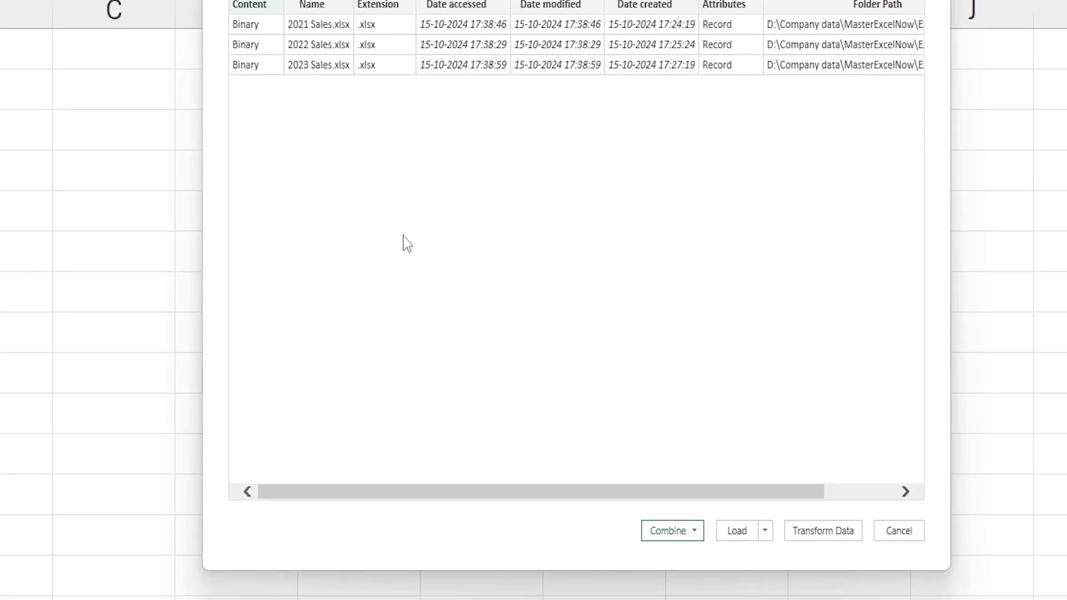
Combine the files with the Combine & Load To option, extracting Sheet1 from each file.
left_click(650, 531)
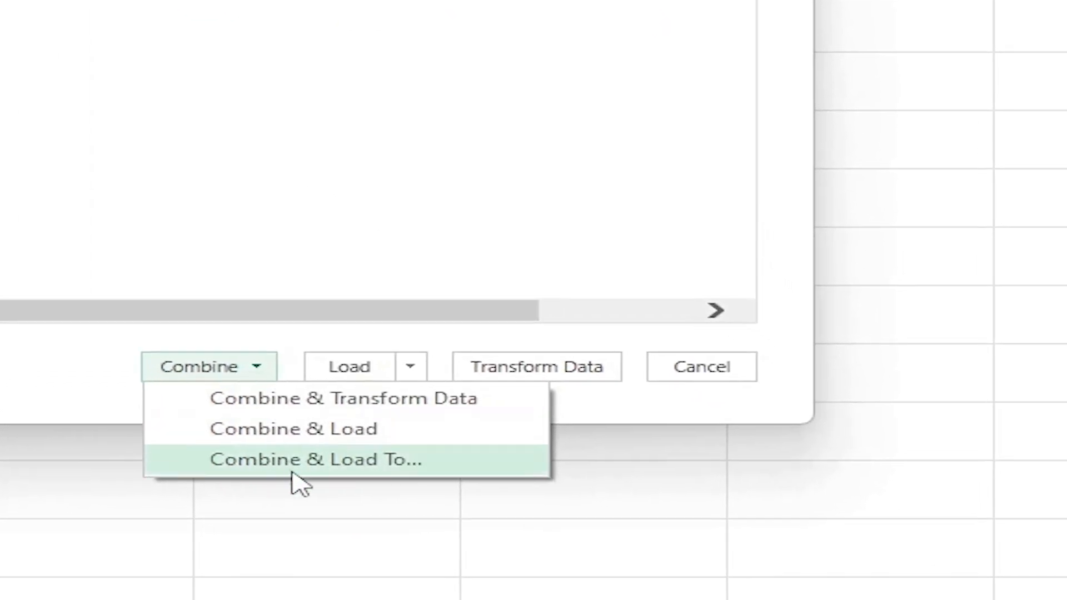
left_click(297, 468)
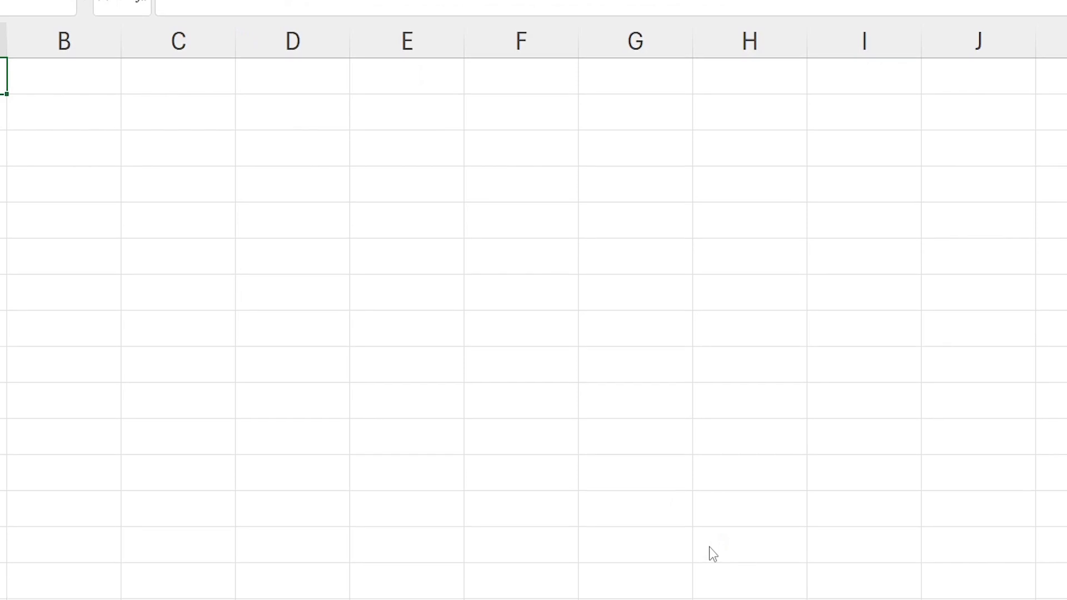
left_click(309, 166)
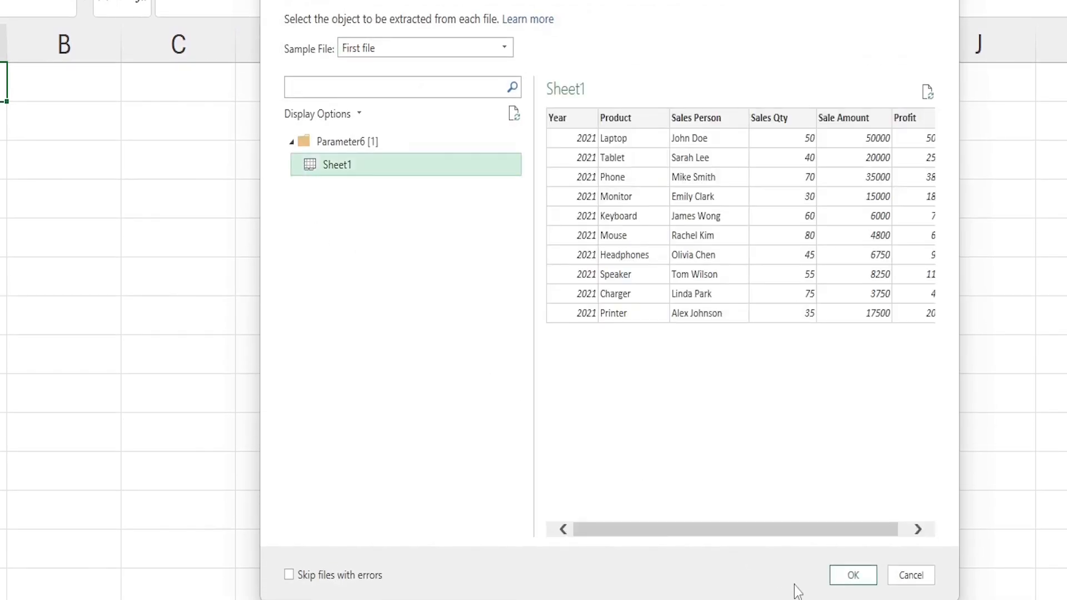
left_click(859, 578)
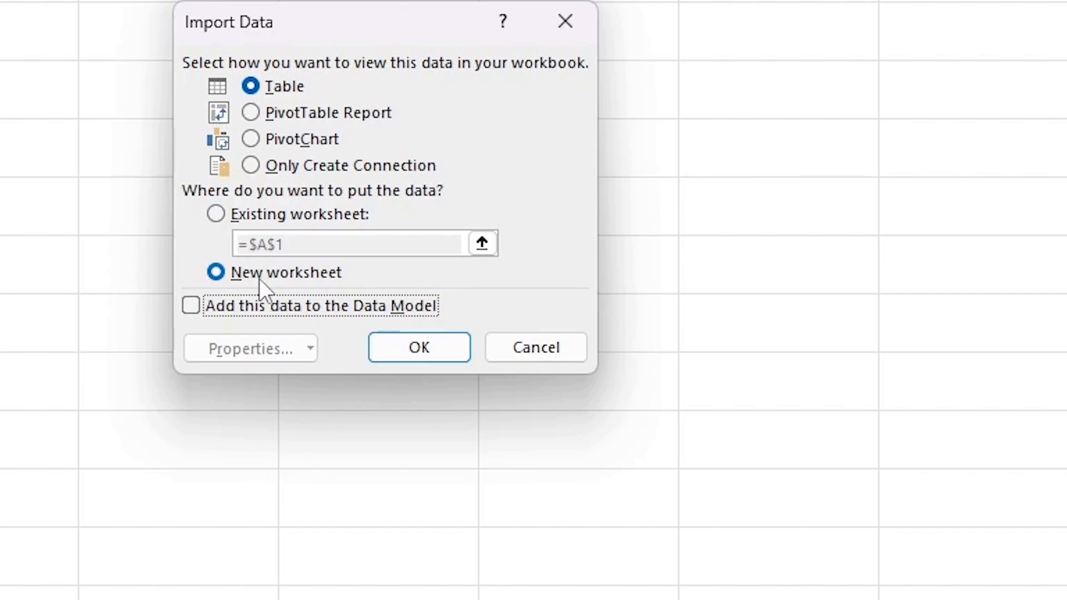
Load the combined data as a PivotTable Report on a new worksheet, with Sales Person as rows and Sale Amount and Profit as values.
left_click(291, 119)
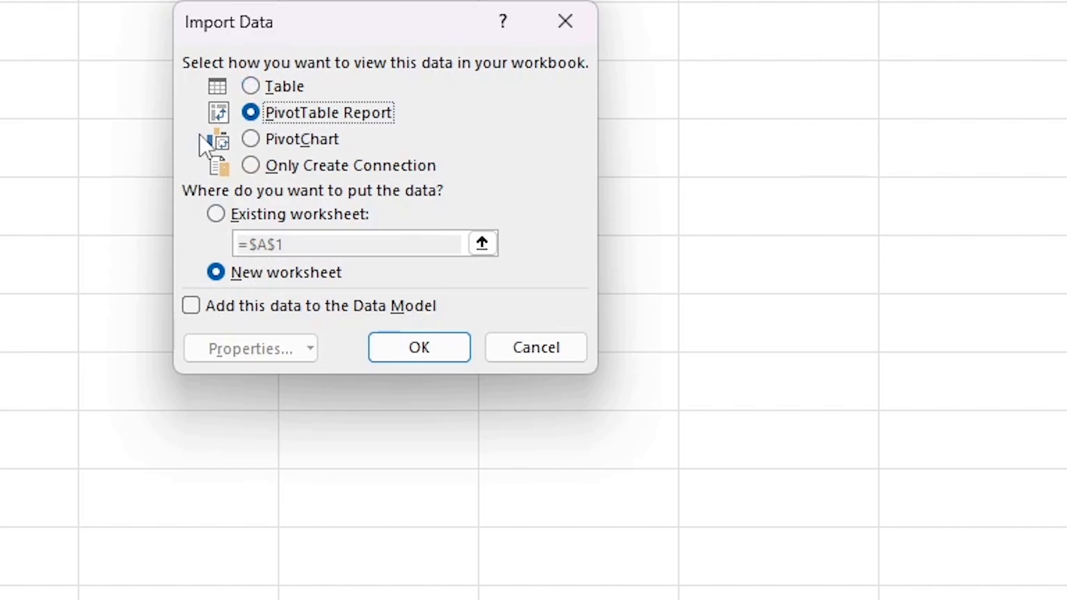
left_click(448, 349)
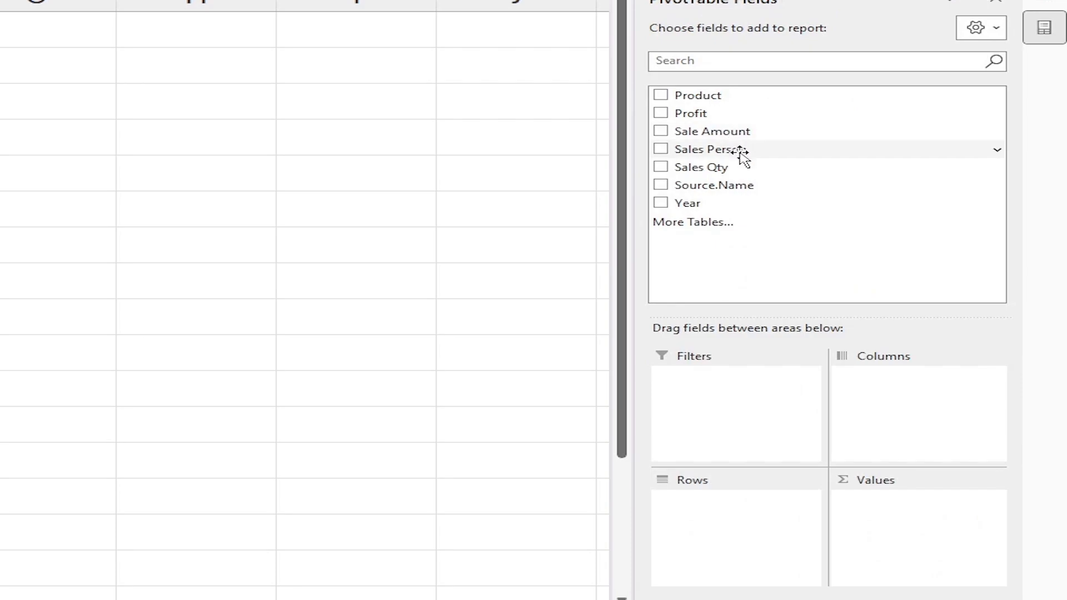
left_click_drag(740, 151, 698, 503)
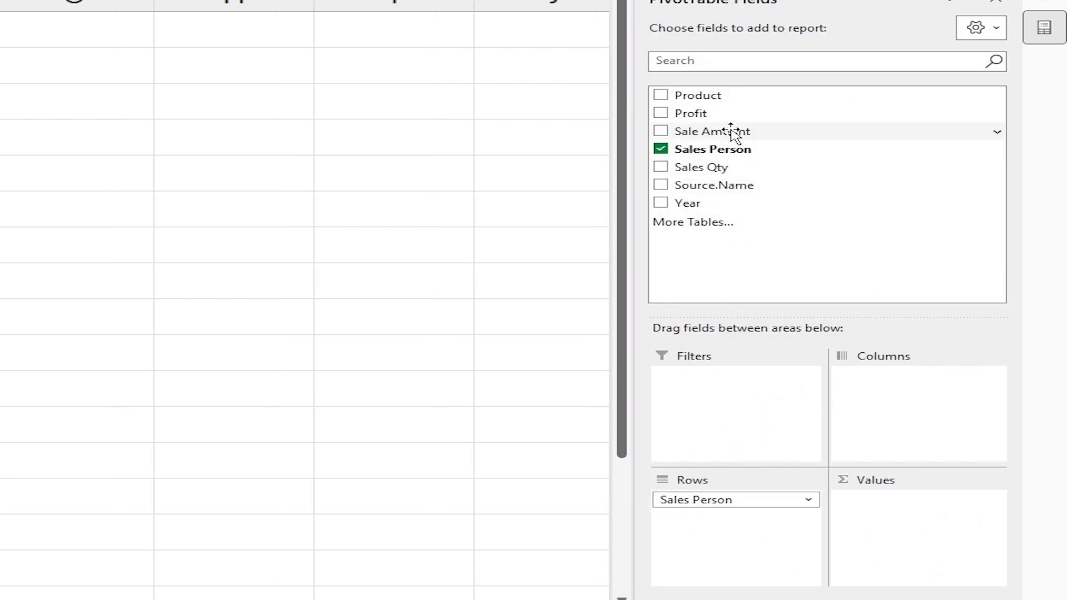
left_click_drag(736, 131, 936, 524)
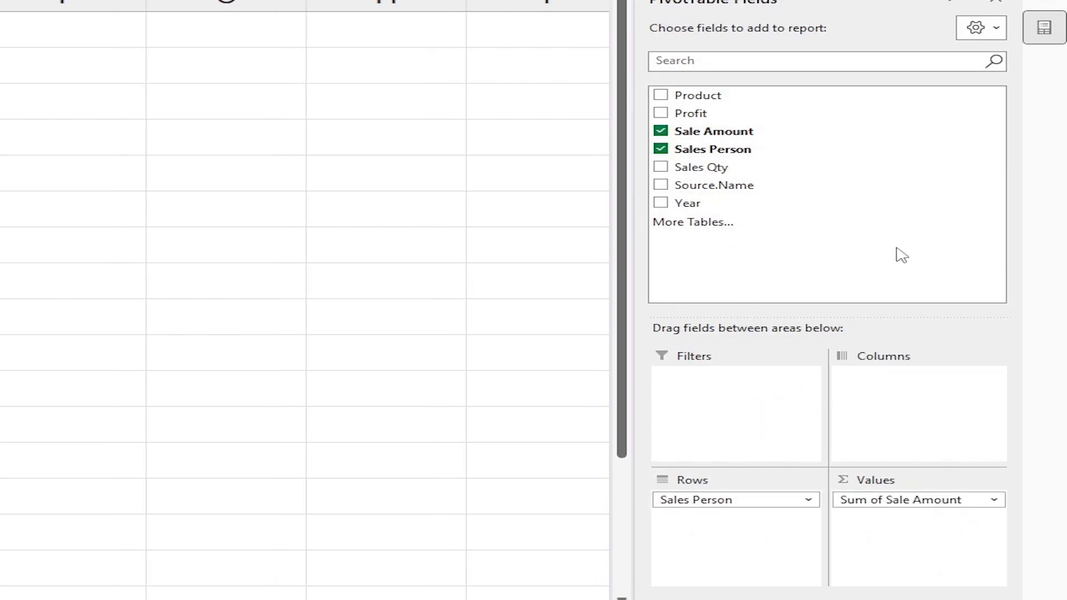
left_click_drag(754, 117, 984, 553)
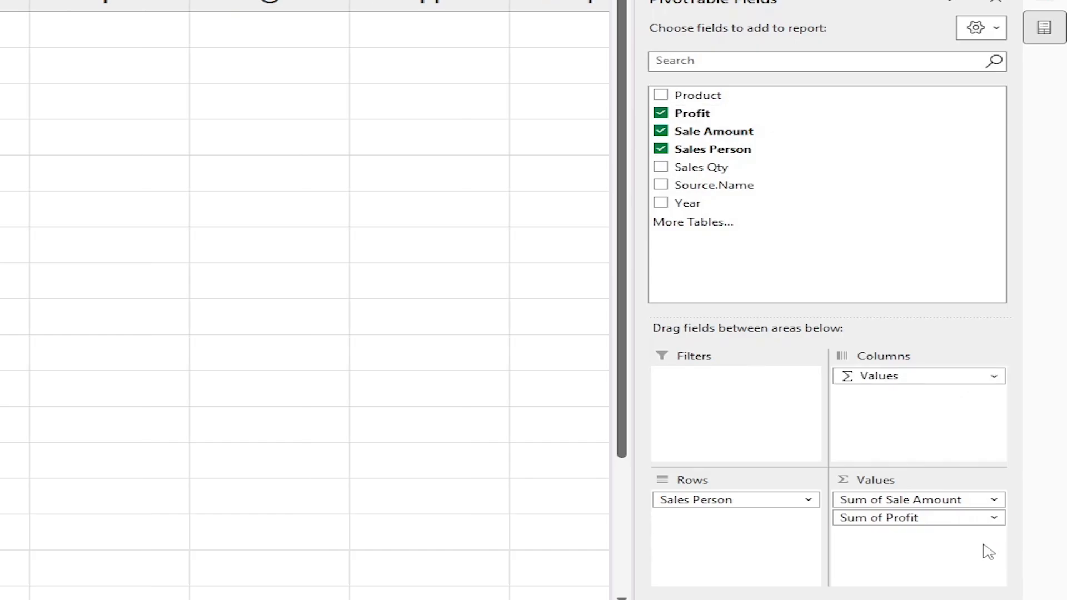
Check each sales person's summed sale amount and profit in the new PivotTable.
left_click(138, 301)
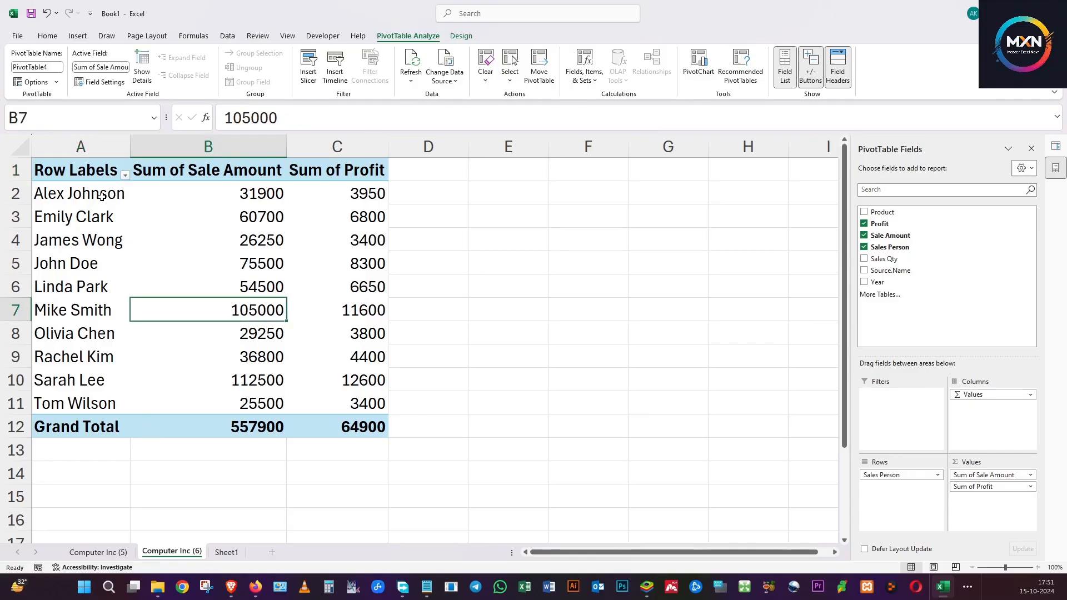
left_click(74, 190)
left_click(248, 191)
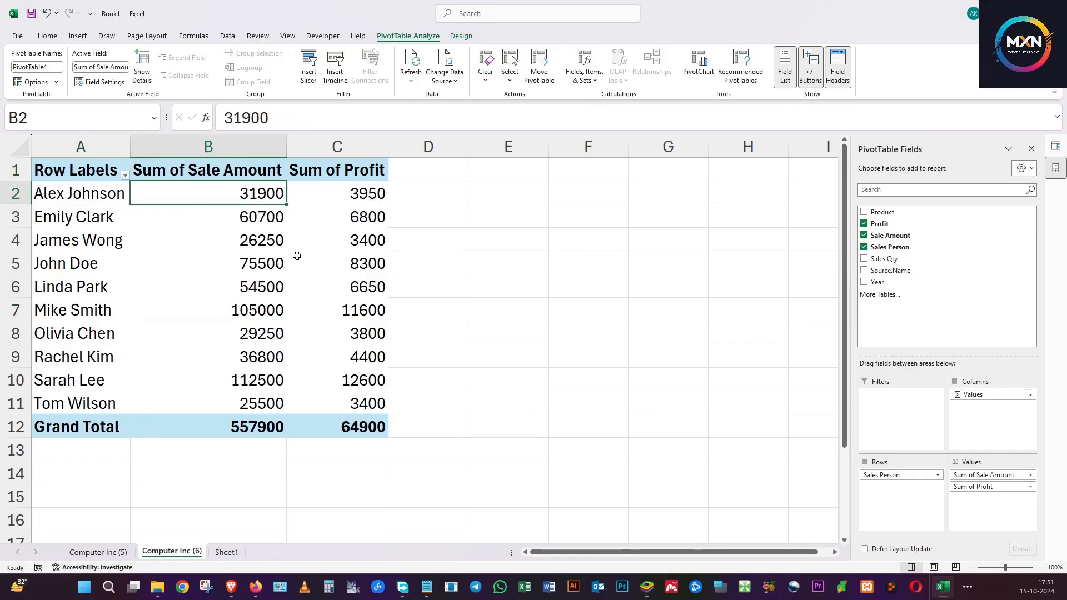
left_click(369, 196)
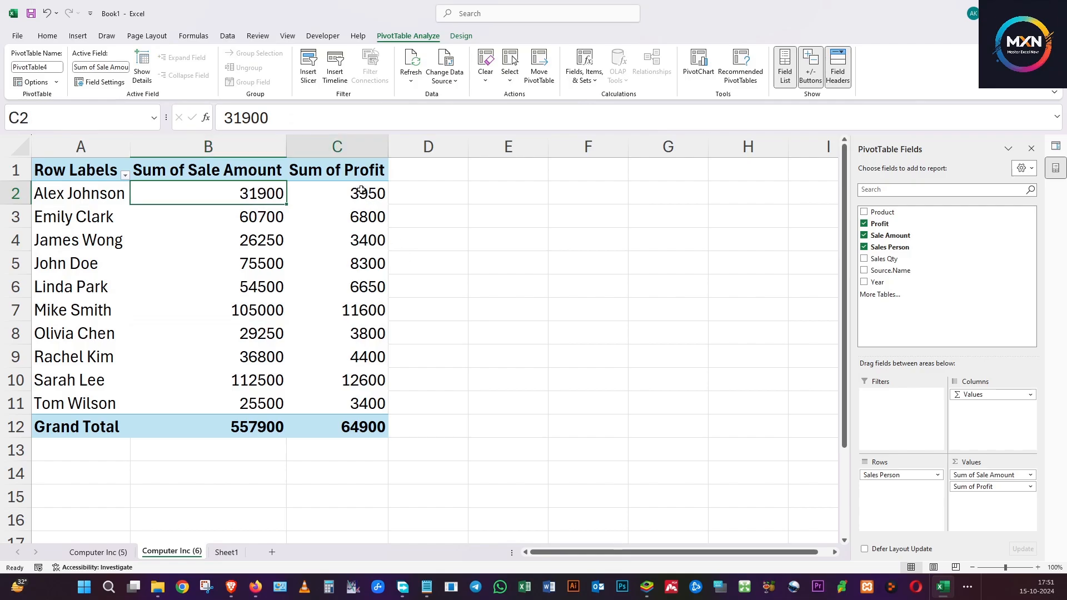
mouse_move(372, 225)
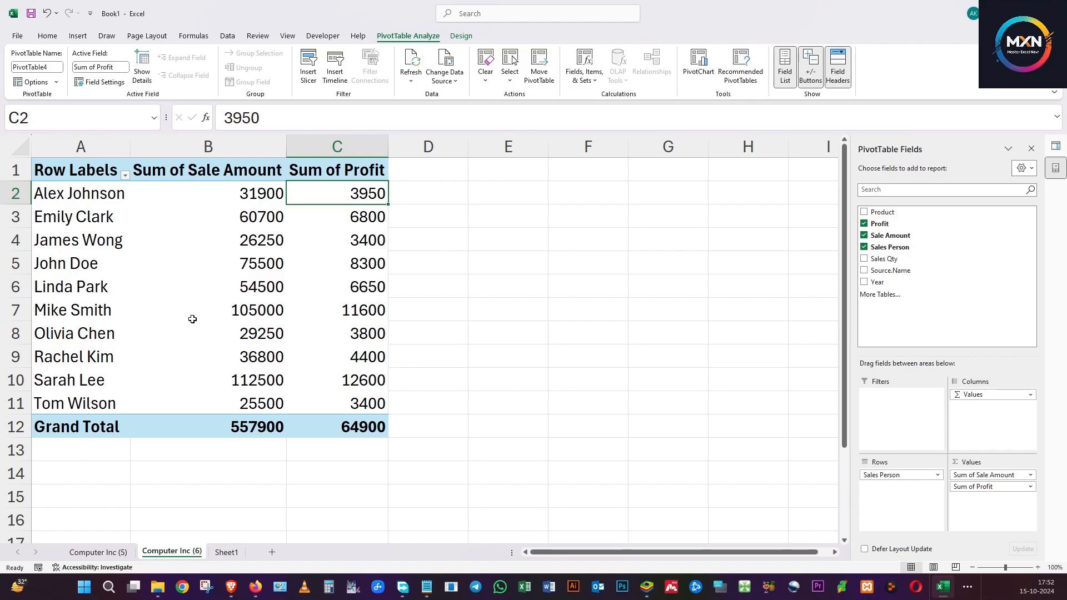
mouse_move(192, 319)
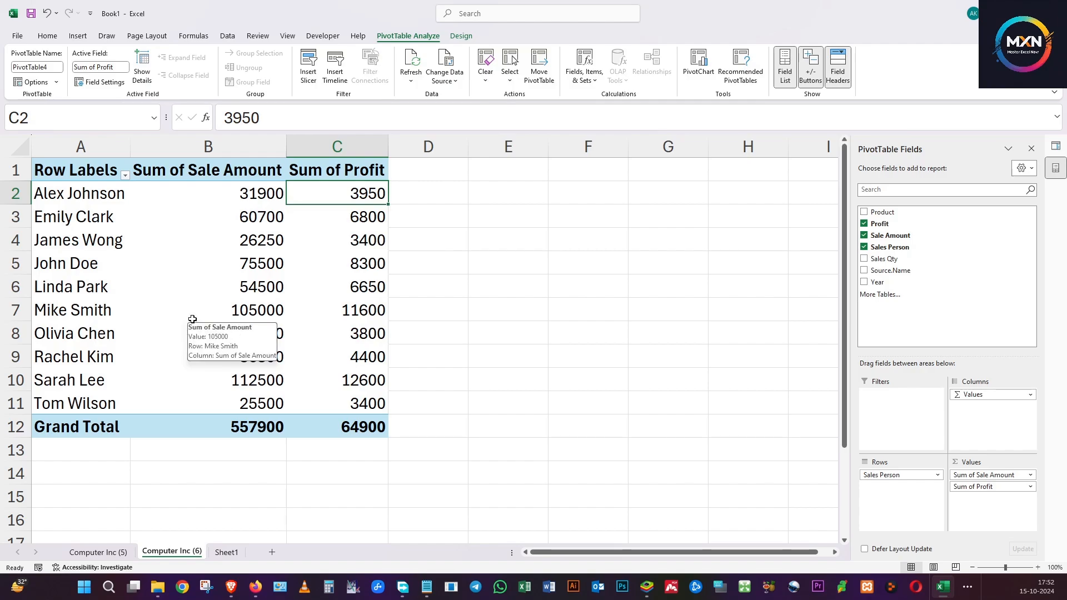
Return to the empty Sheet1 and start a further folder import with the Computer Inc folder as the source.
left_click(227, 553)
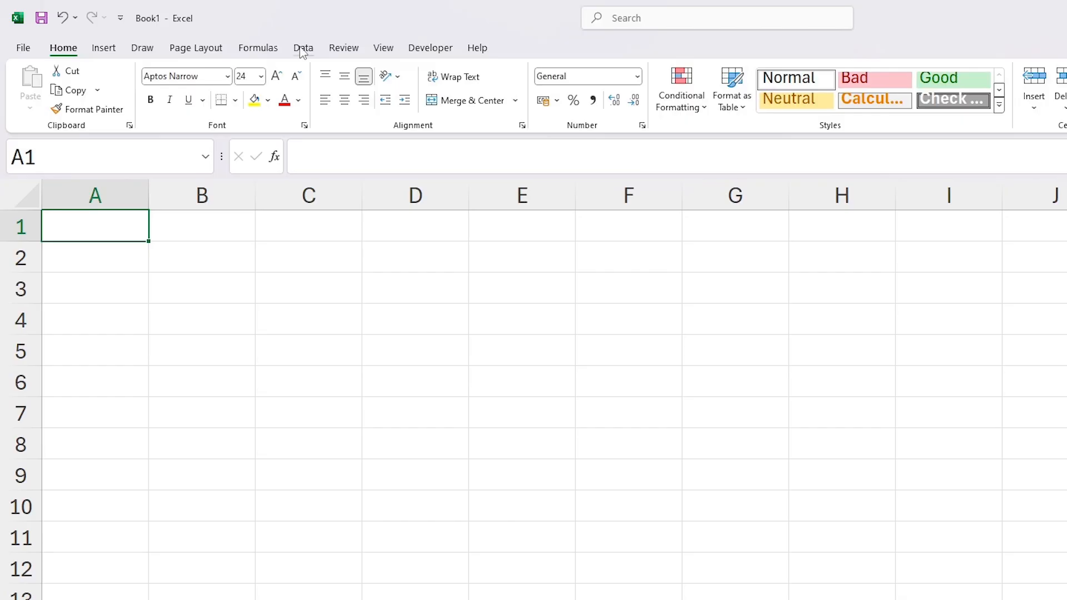
left_click(227, 36)
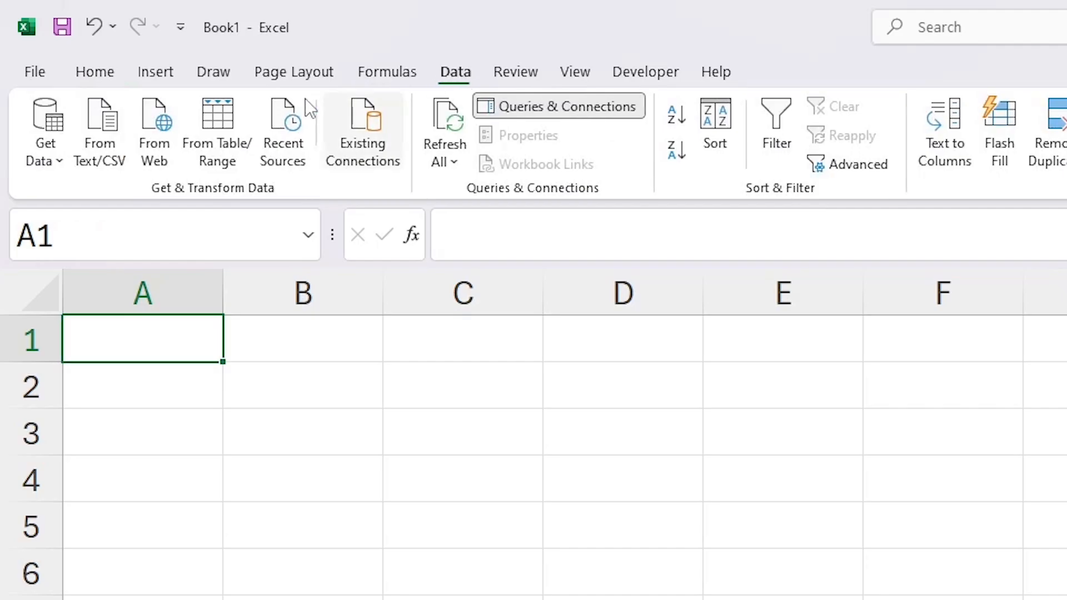
left_click(61, 121)
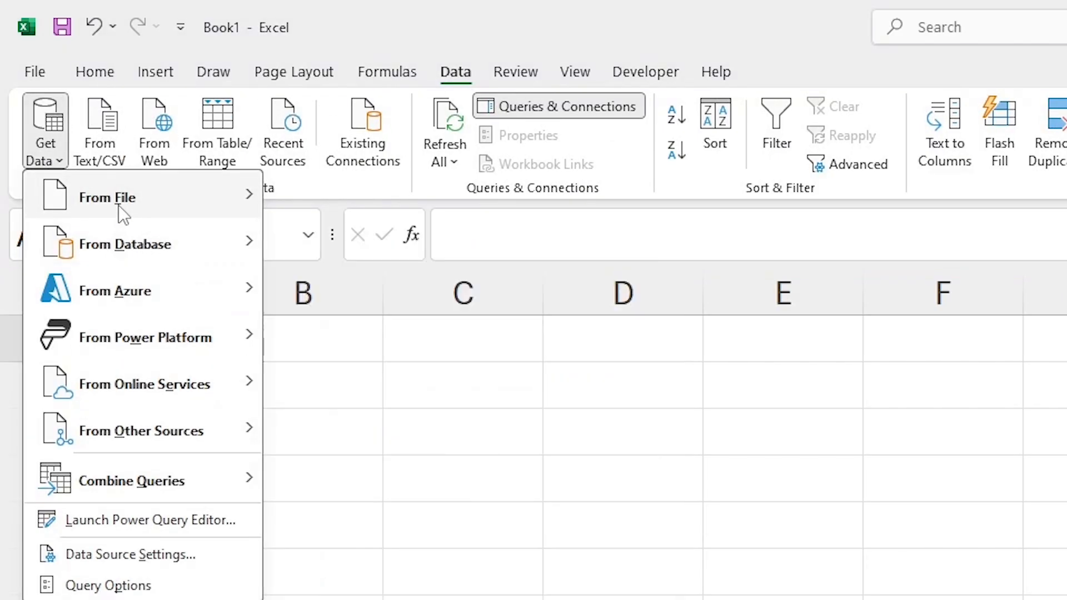
mouse_move(119, 205)
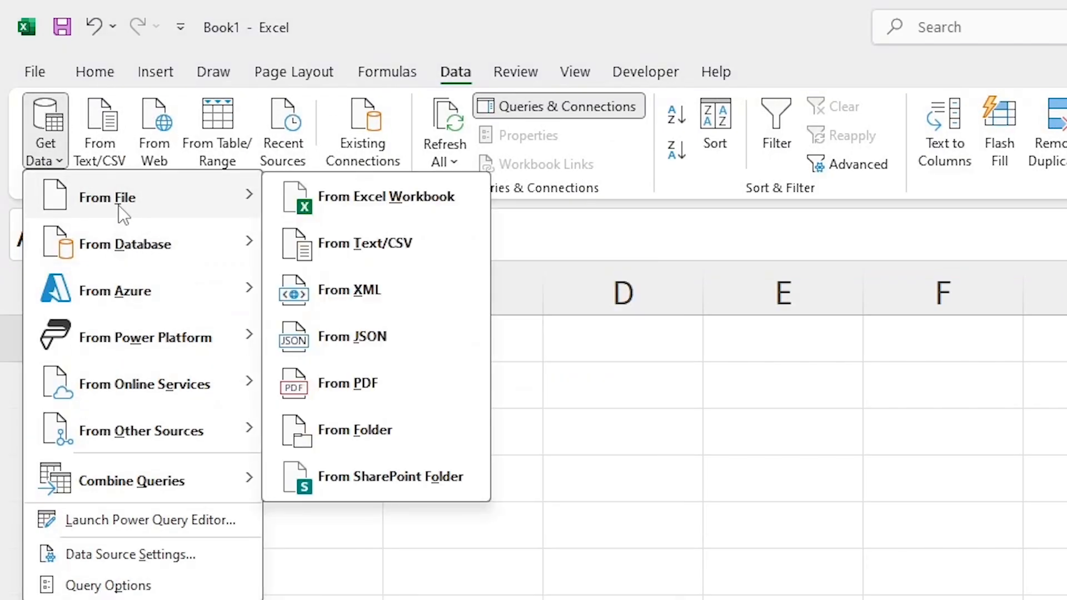
left_click(432, 436)
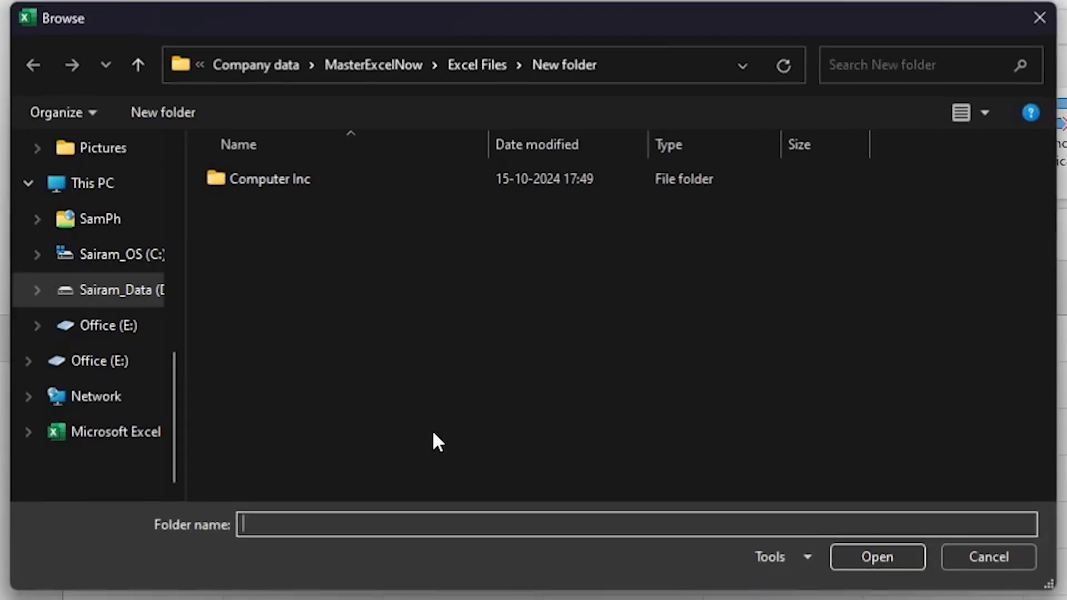
left_click(236, 181)
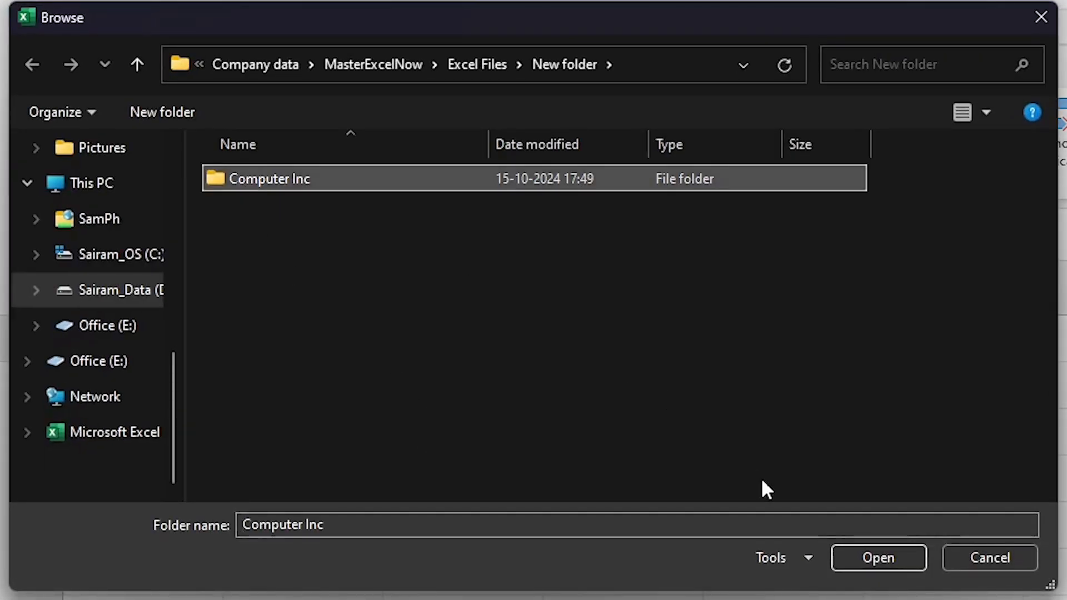
left_click(861, 558)
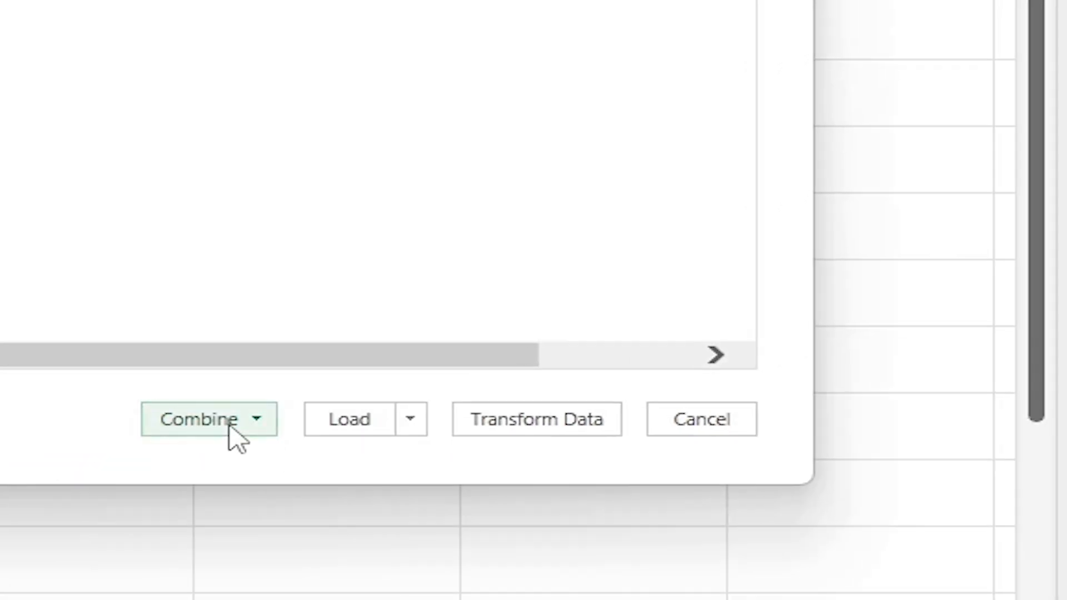
Combine the folder's files using Combine & Load To, with Sheet1 as the object extracted from each file.
left_click(603, 451)
left_click(244, 526)
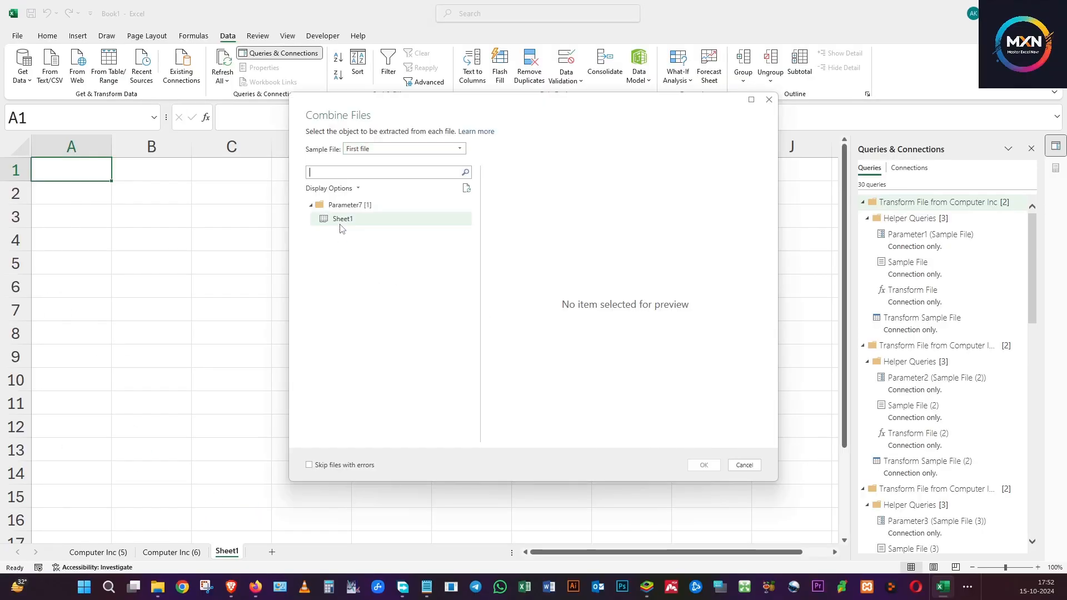
left_click(704, 465)
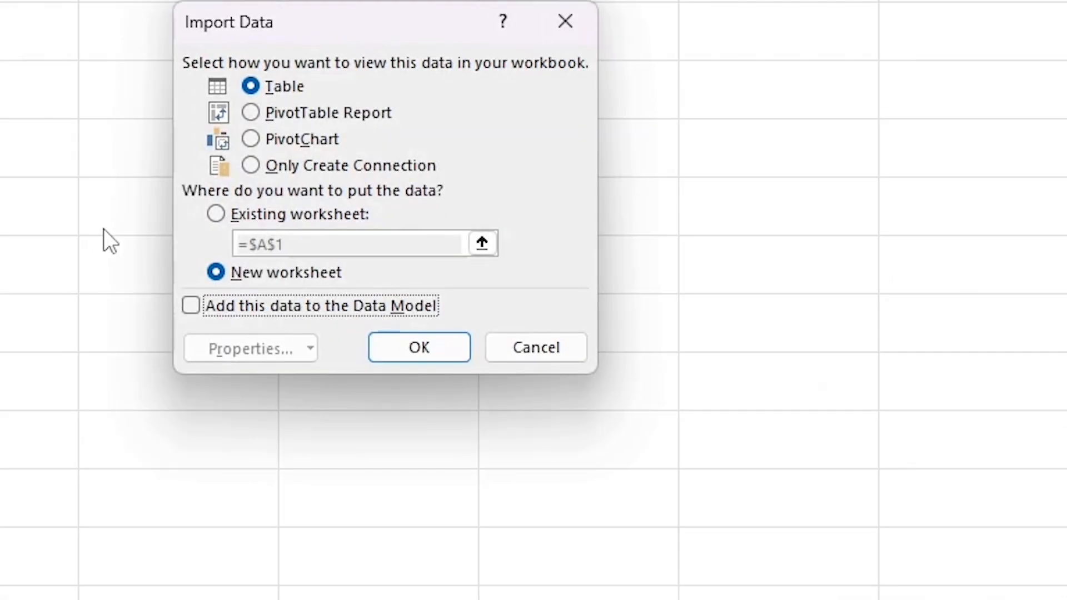
Load the data as a PivotChart on a new worksheet, with Sales Person as the axis and Sale Amount and Profit as values.
left_click(305, 145)
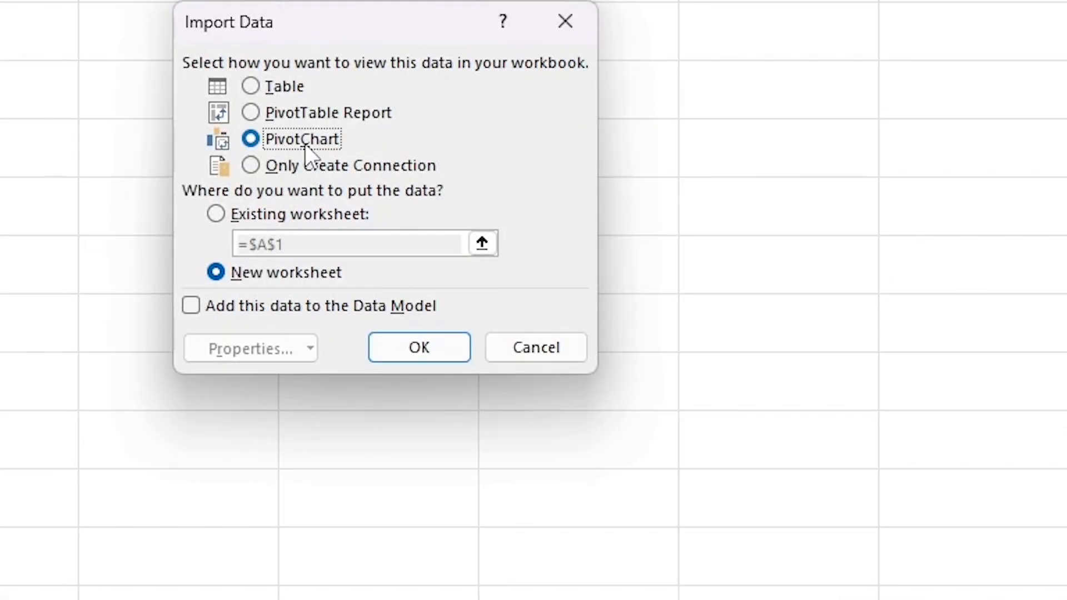
left_click(424, 351)
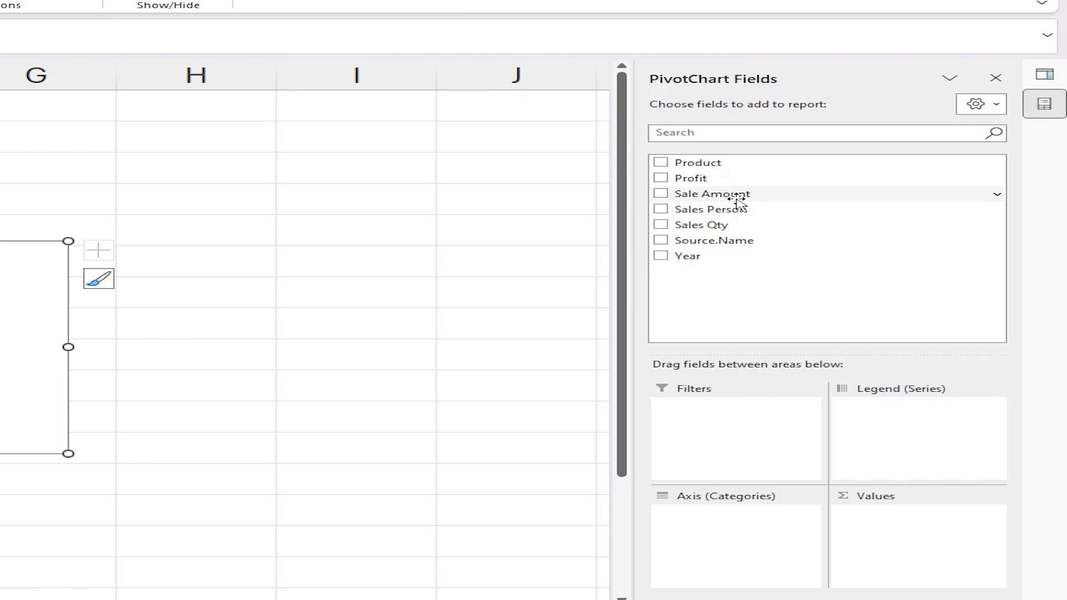
left_click_drag(741, 215, 758, 517)
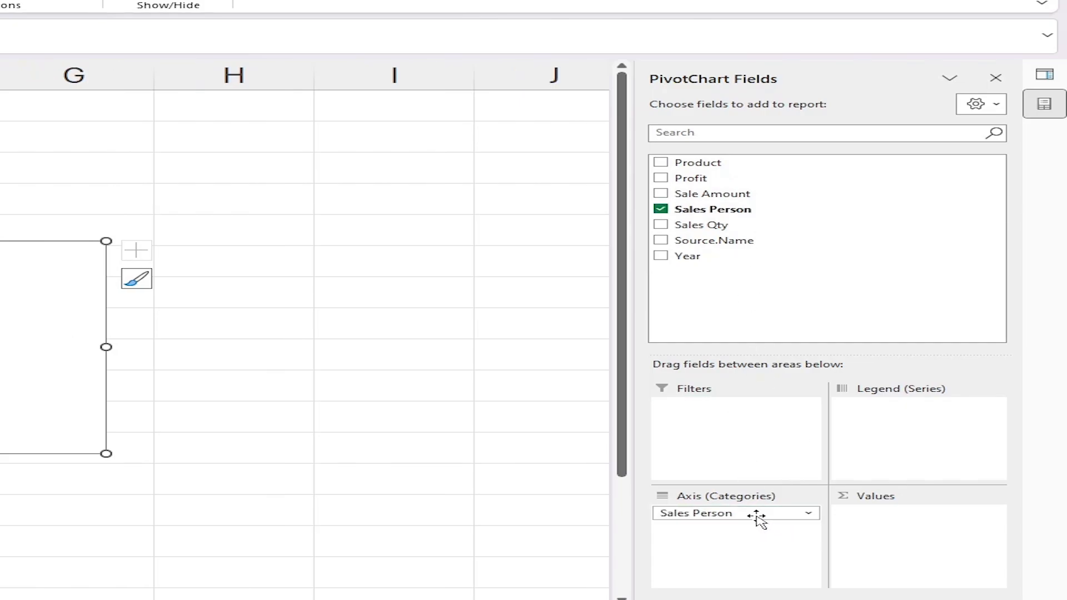
left_click_drag(717, 197, 887, 527)
left_click_drag(892, 514, 892, 520)
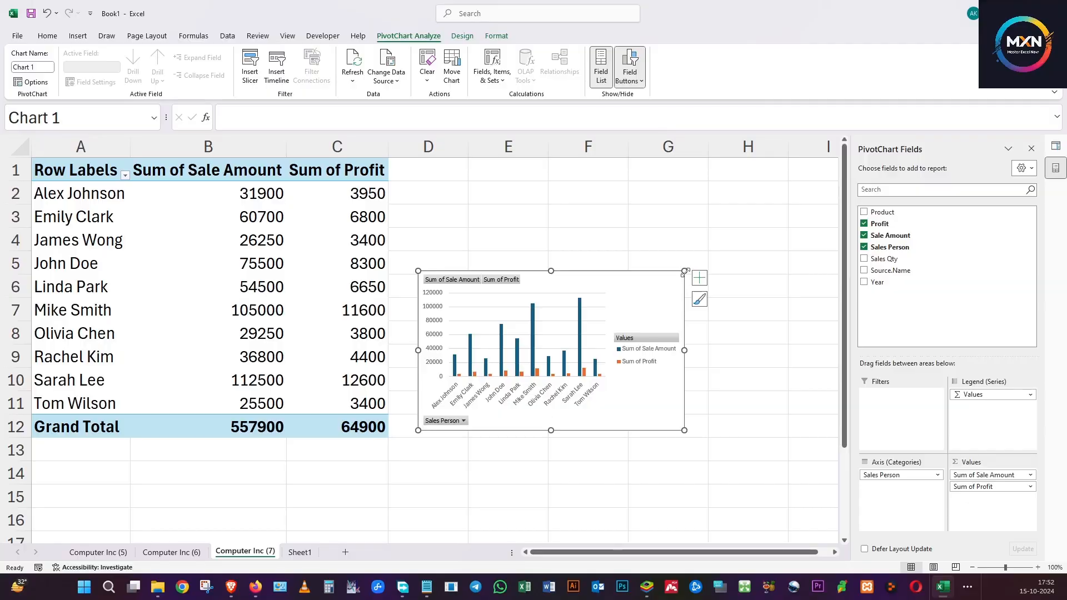
Enlarge the PivotChart to span columns D to H beside the PivotTable, and close the PivotChart Fields and Queries & Connections panes.
left_click_drag(685, 273, 827, 181)
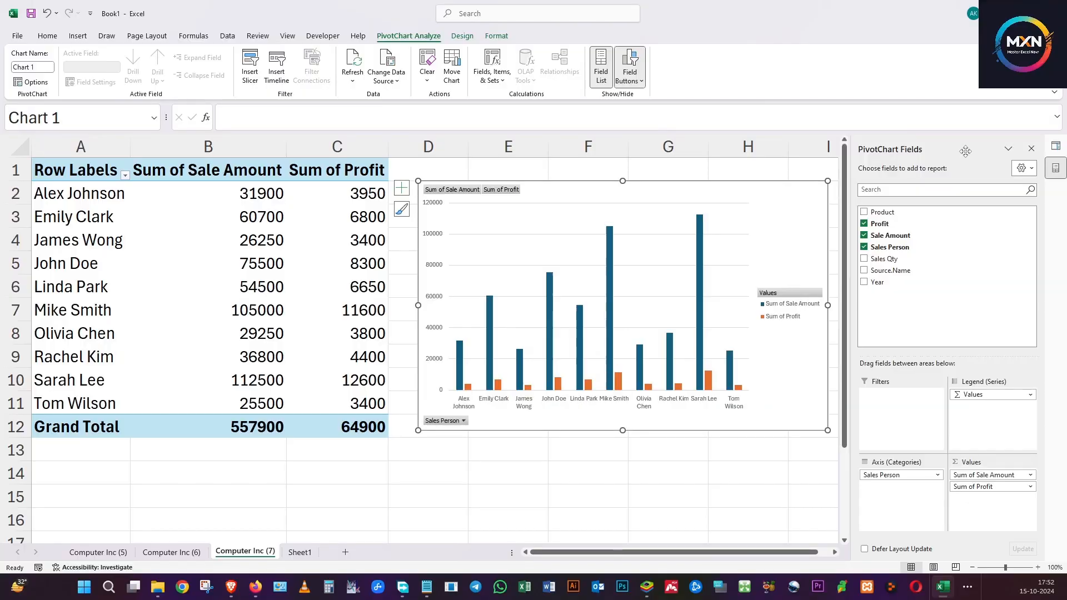
left_click(1032, 148)
left_click(1052, 151)
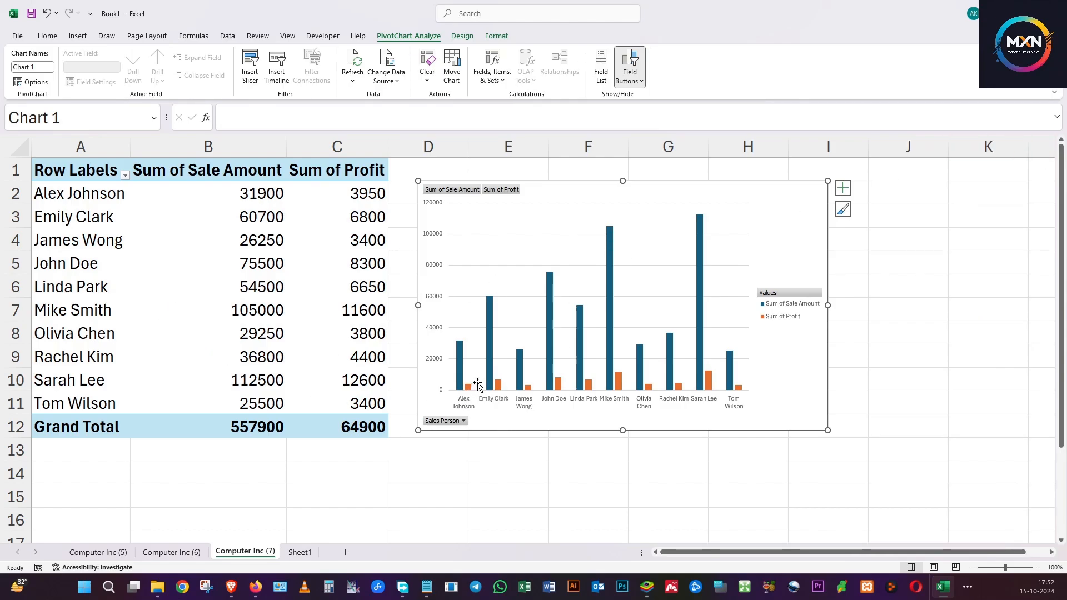
left_click(146, 264)
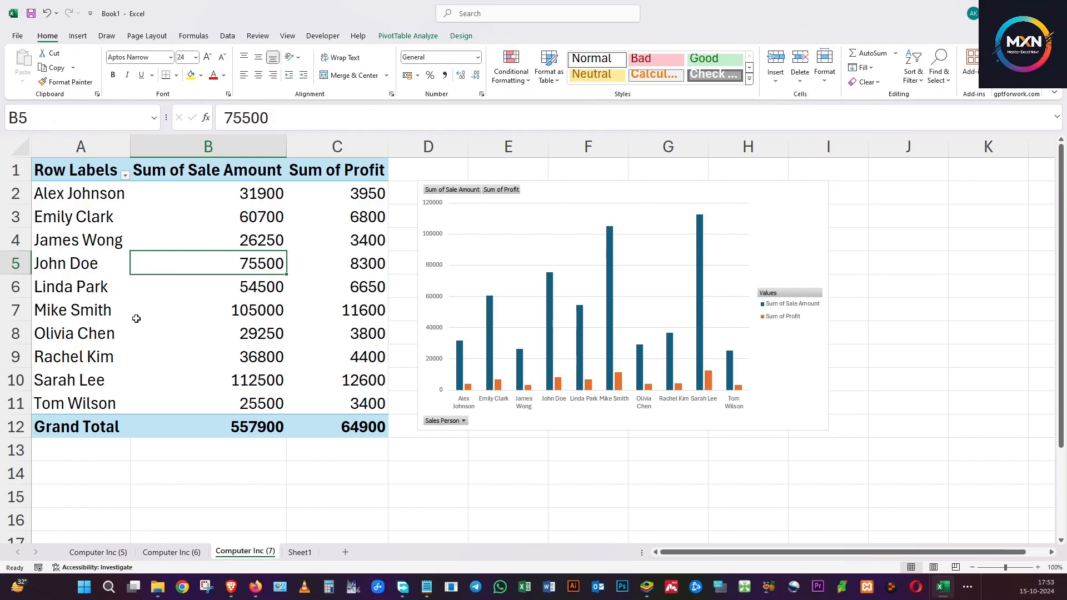
Switch to the 2023 Sales source workbook, briefly move its window aside to reveal 2022 Sales, and maximize it again.
mouse_move(136, 318)
key("super+e")
left_click(299, 289)
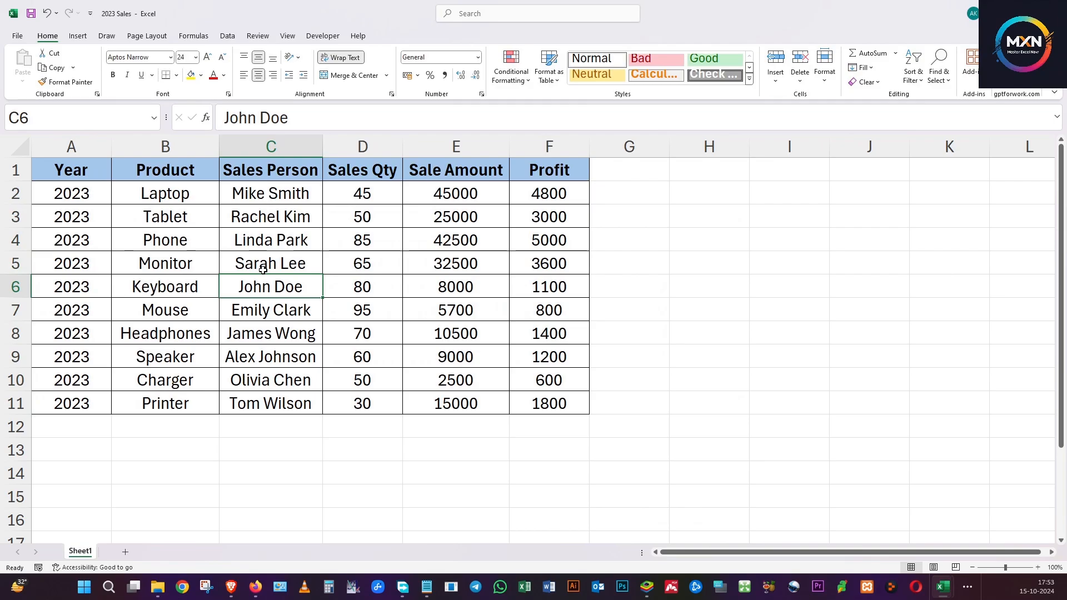
left_click_drag(261, 5, 541, 82)
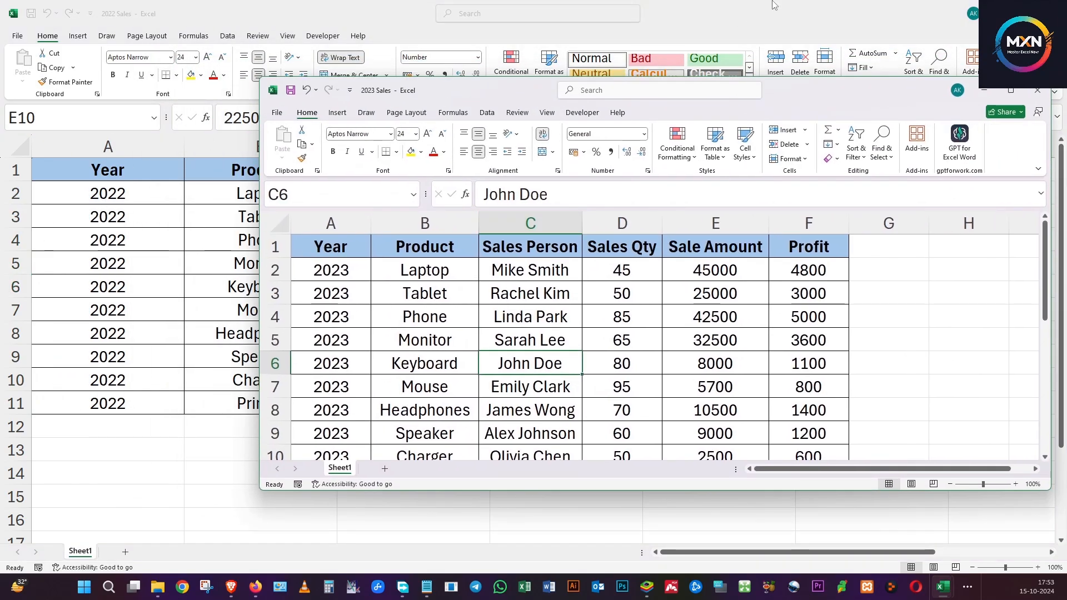
double_click(528, 89)
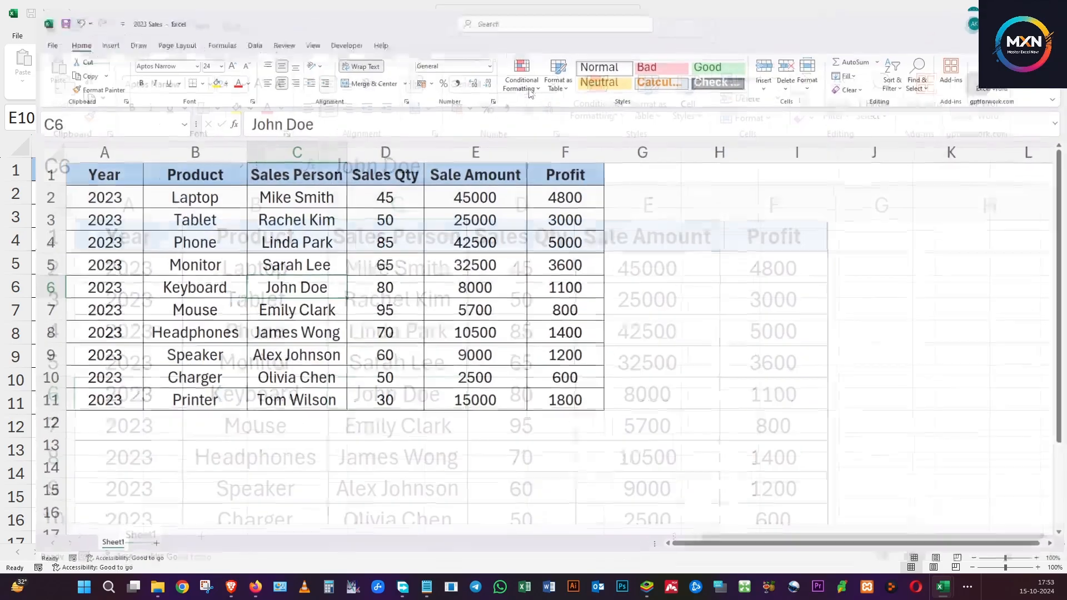
Change the Sale Amount header in cell E1 of the 2023 Sales workbook to "Sale AmountS".
left_click(314, 232)
left_click(439, 196)
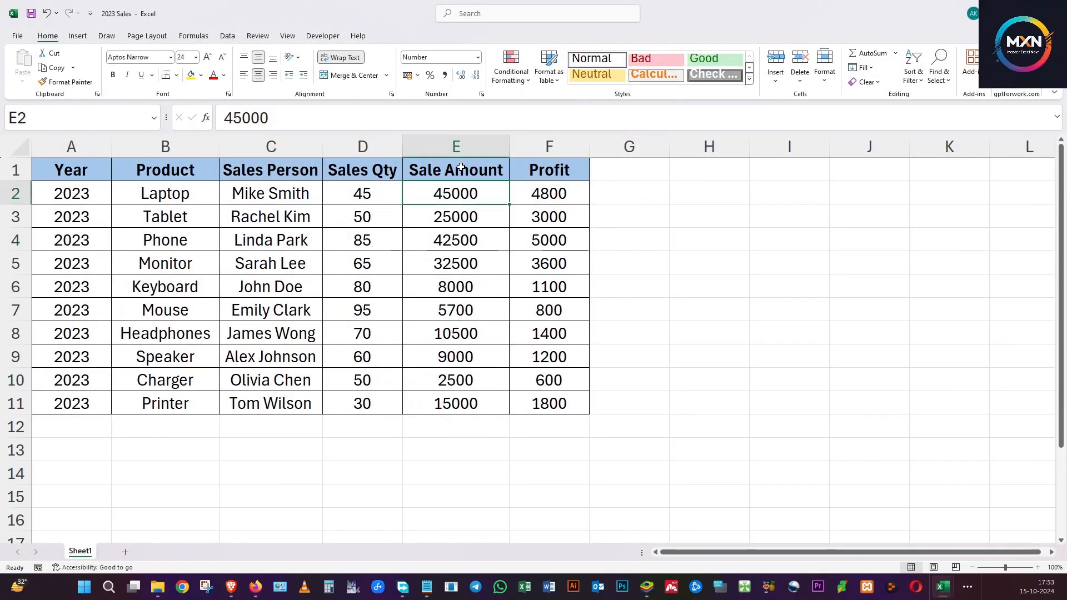
left_click(464, 170)
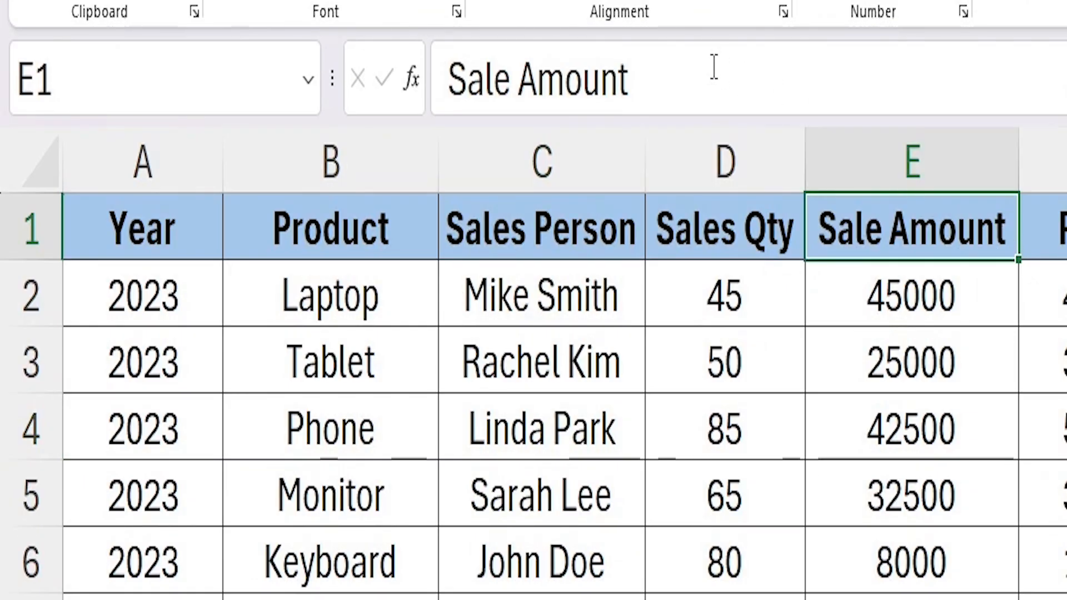
left_click(357, 116)
type("S")
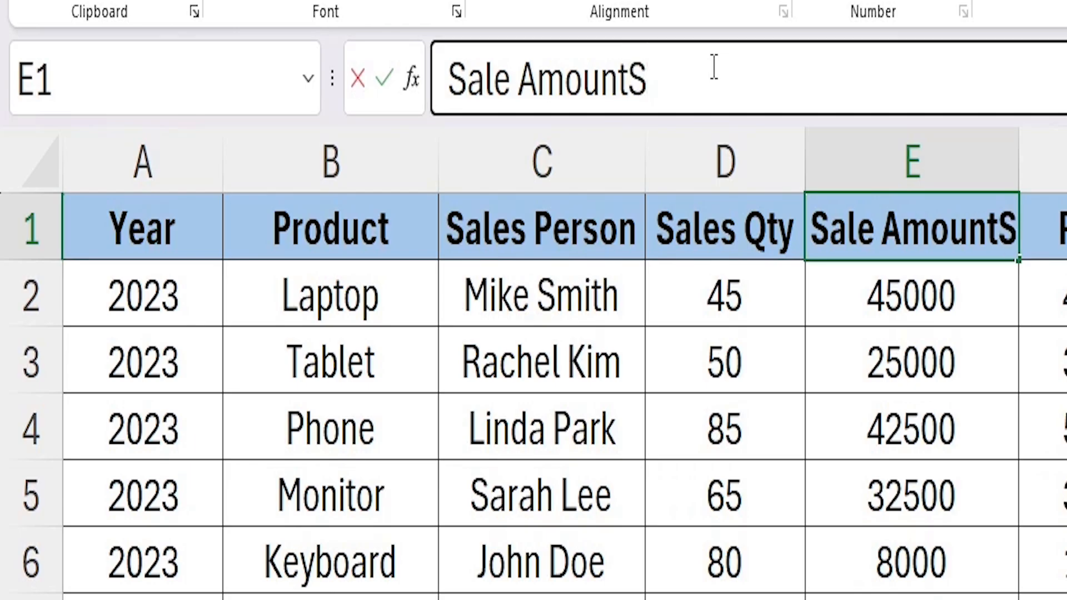
left_click(737, 464)
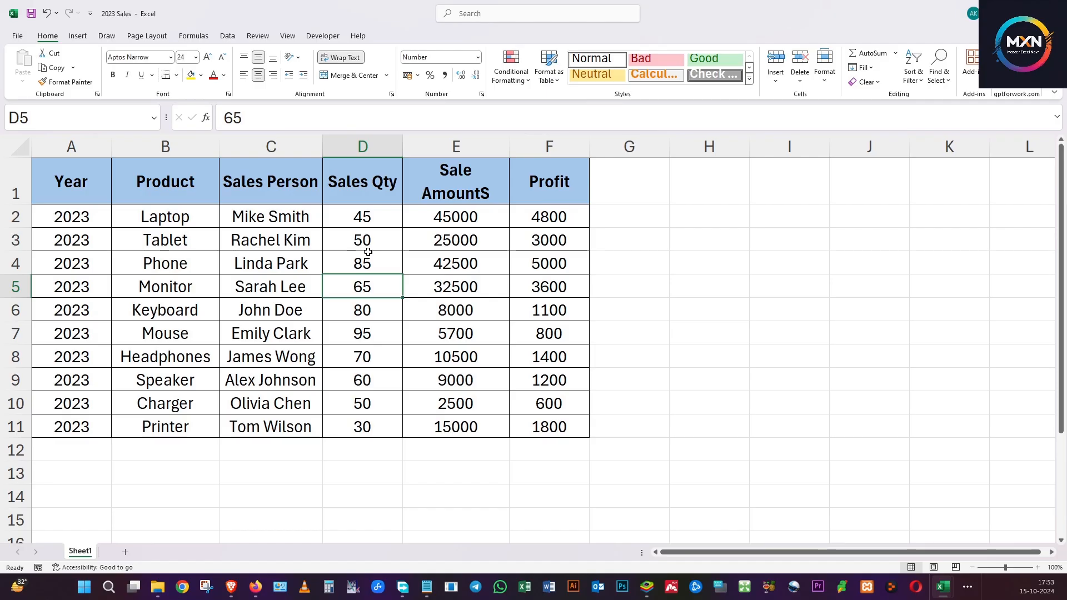
Switch to the 2022 Sales workbook and change its Sales Qty header in cell D1 to "Sales Qtys".
key("alt+Tab")
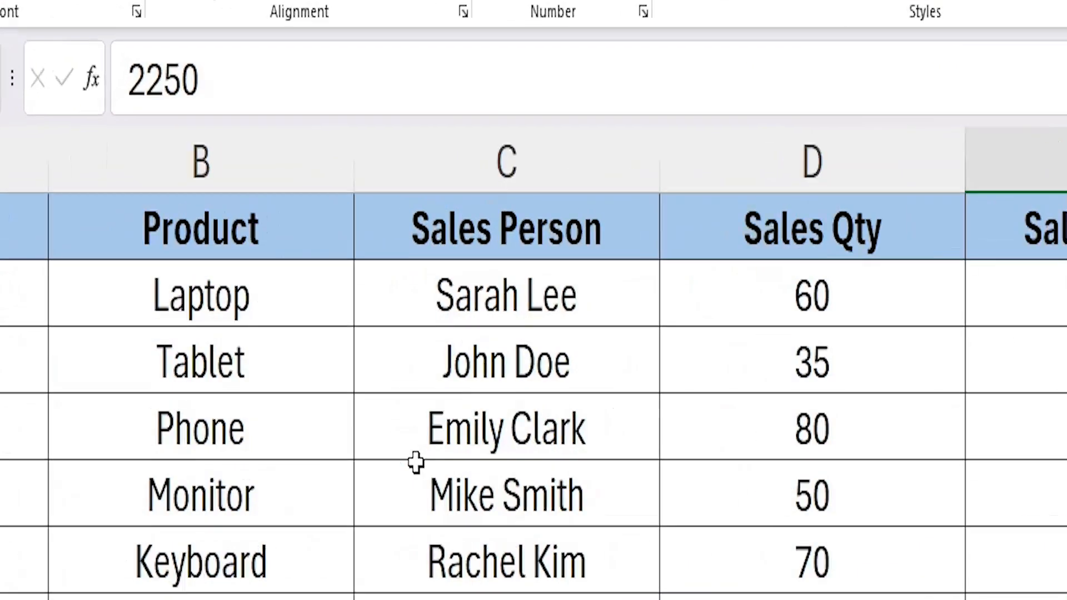
left_click(369, 253)
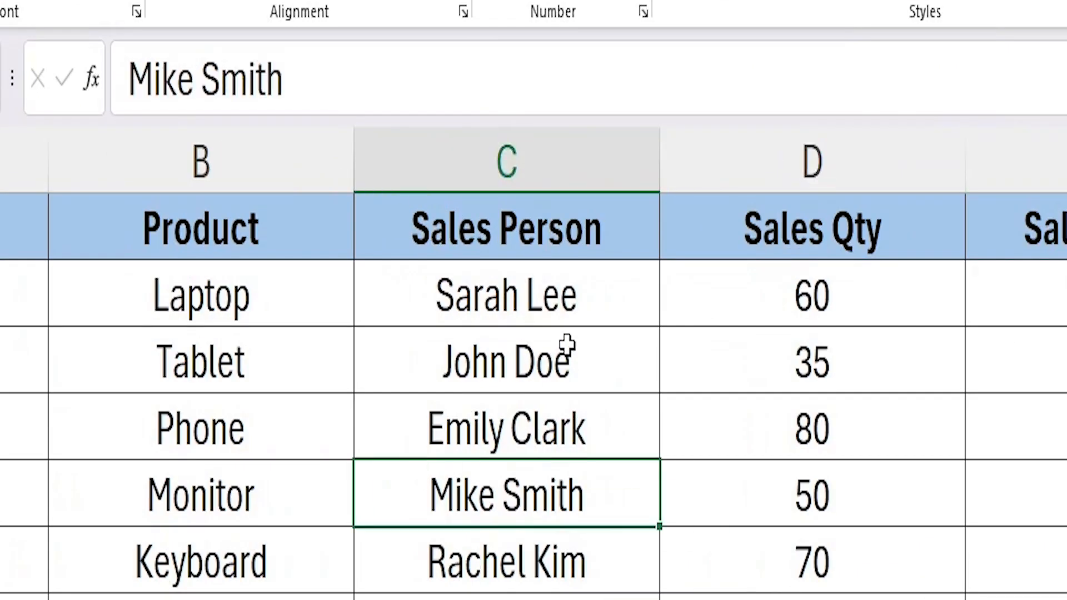
left_click(906, 244)
double_click(906, 245)
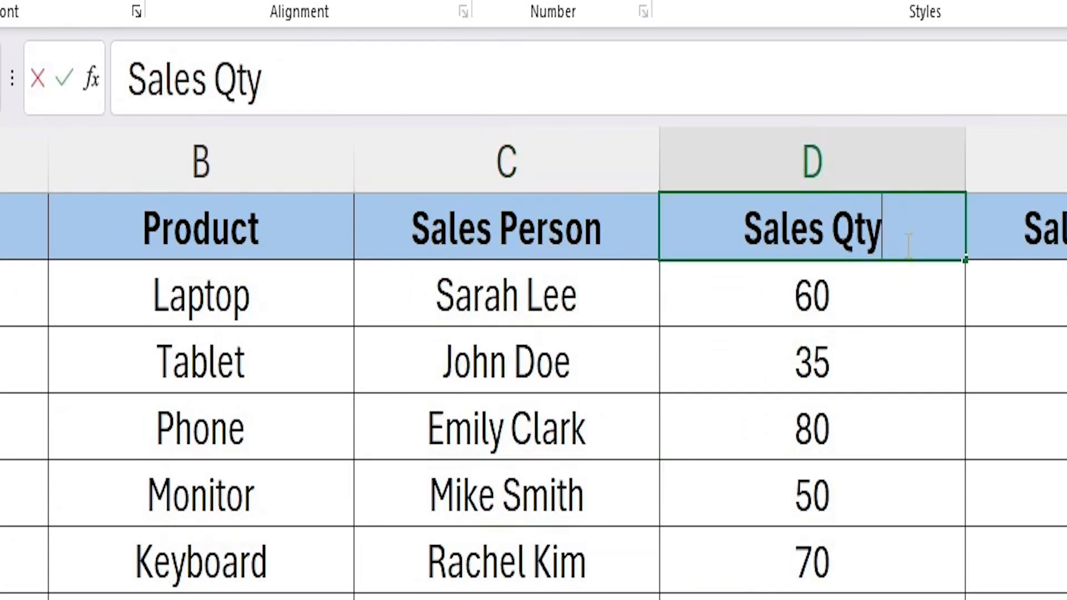
type("s")
left_click(908, 350)
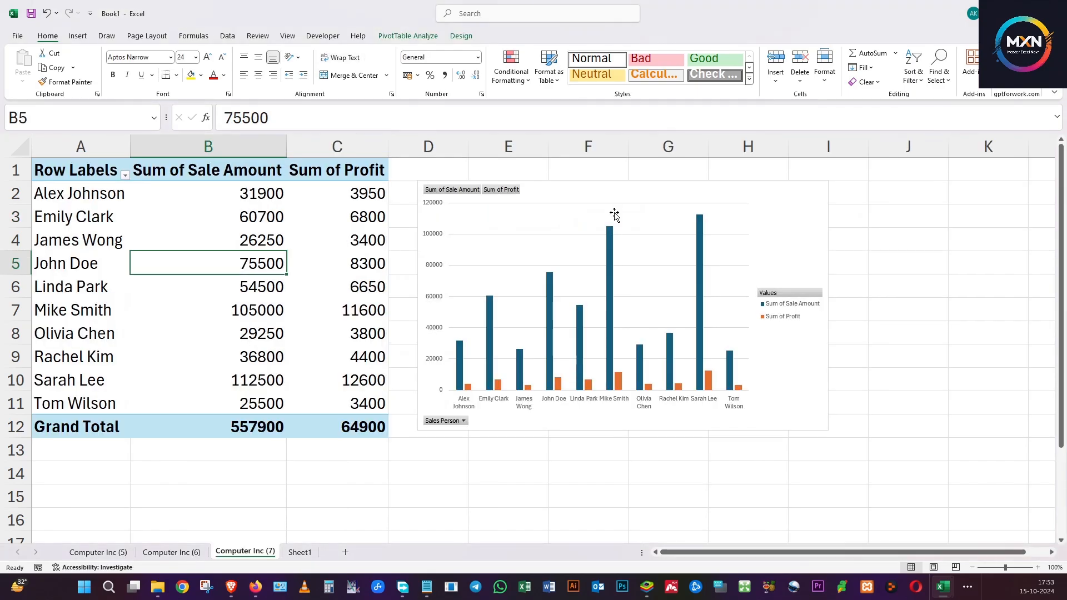
On the empty Sheet1 of Book1, import data from the Computer Inc folder and bring up its file list.
left_click(301, 553)
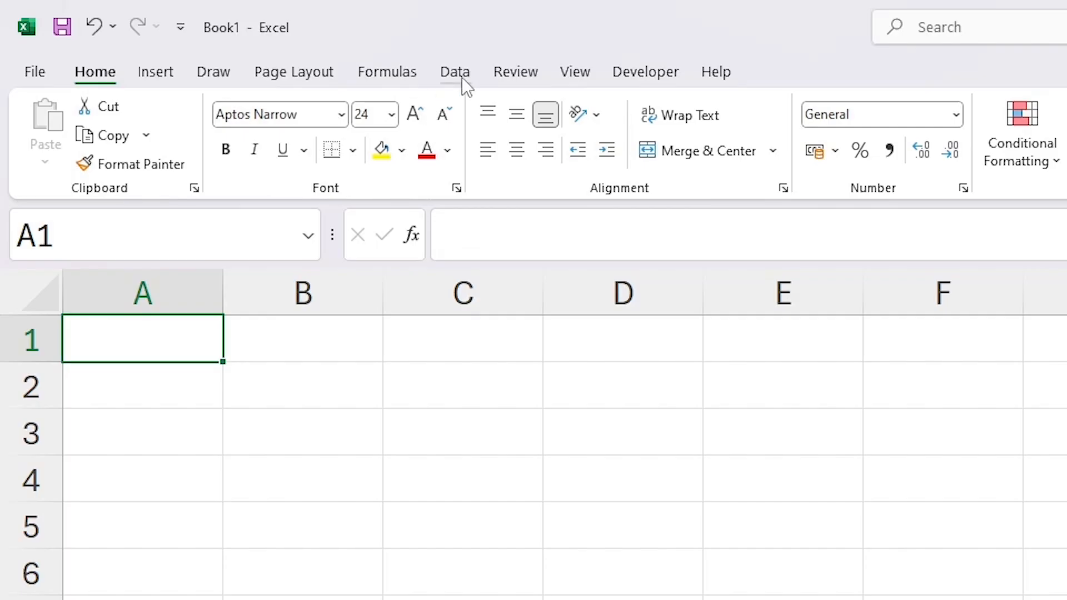
left_click(229, 37)
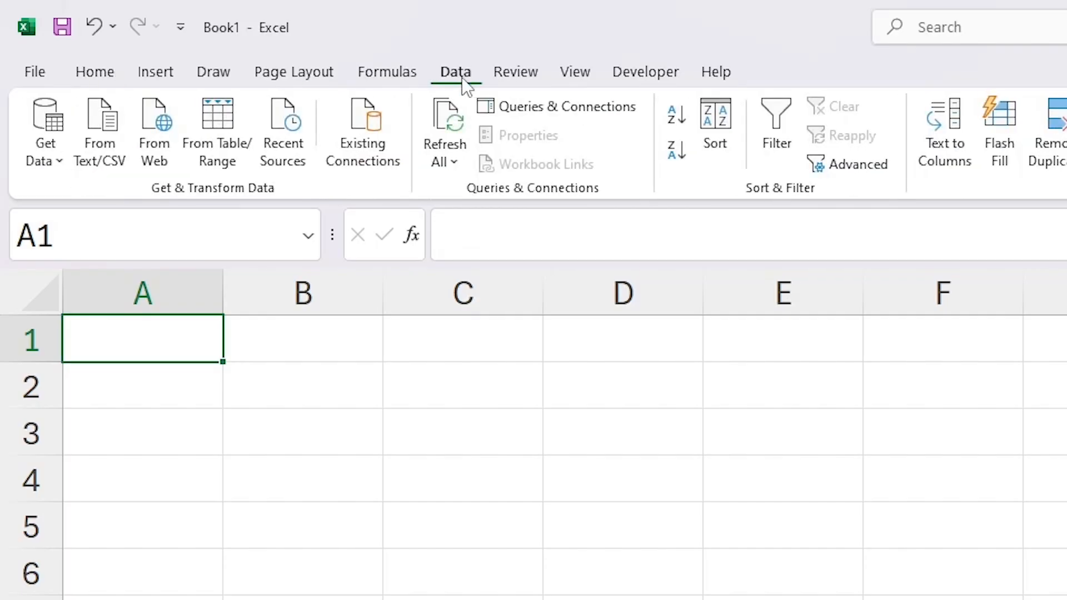
left_click(41, 132)
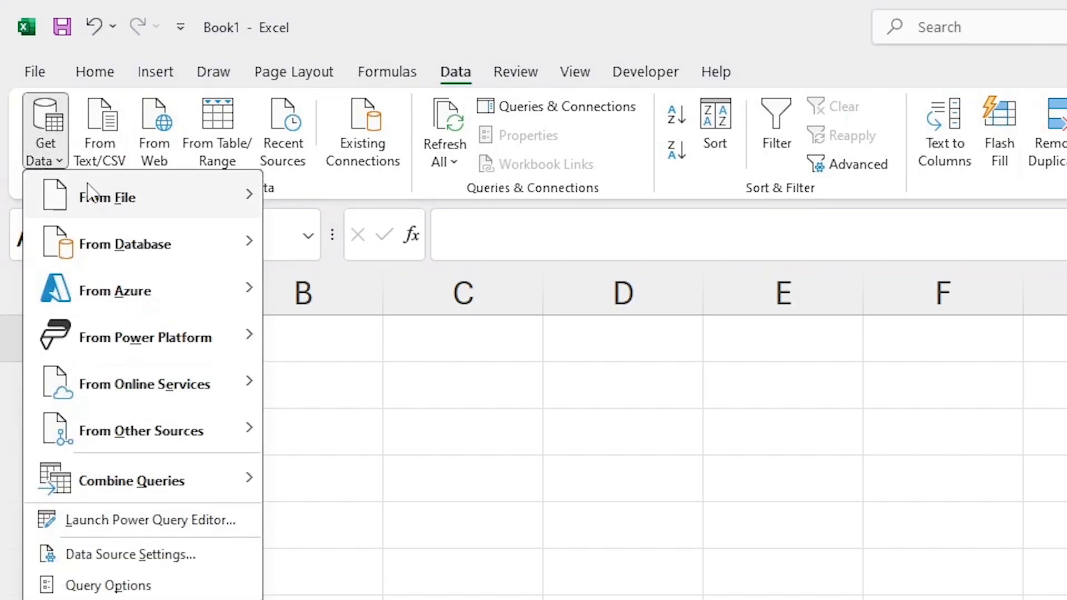
mouse_move(102, 196)
left_click(434, 442)
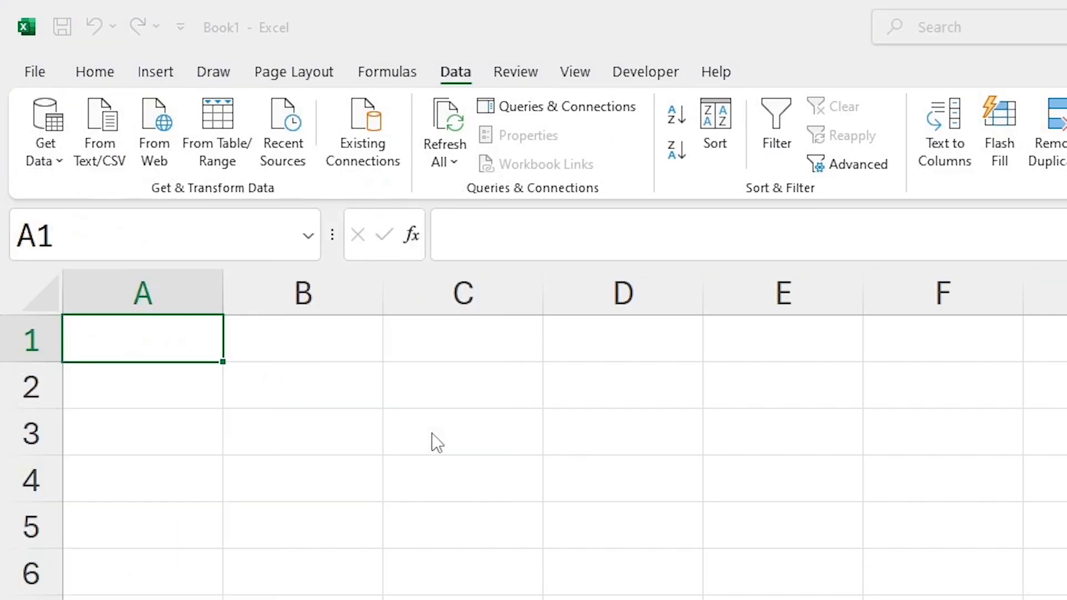
left_click(300, 179)
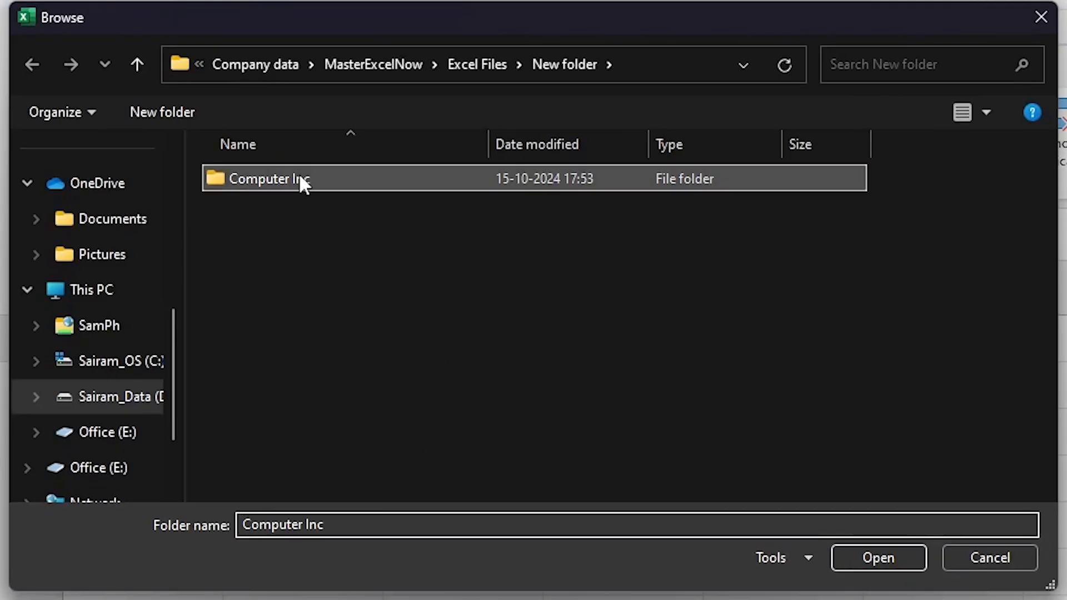
left_click(867, 559)
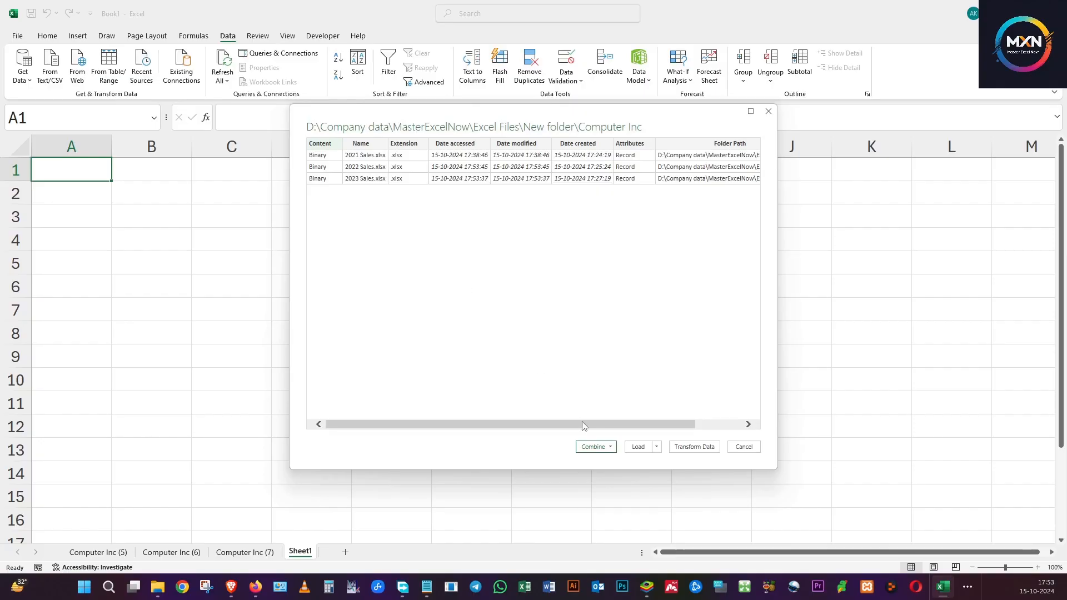
Combine and load the folder's files using Sheet1 from each workbook, and close the Queries & Connections pane.
left_click(593, 446)
left_click(611, 472)
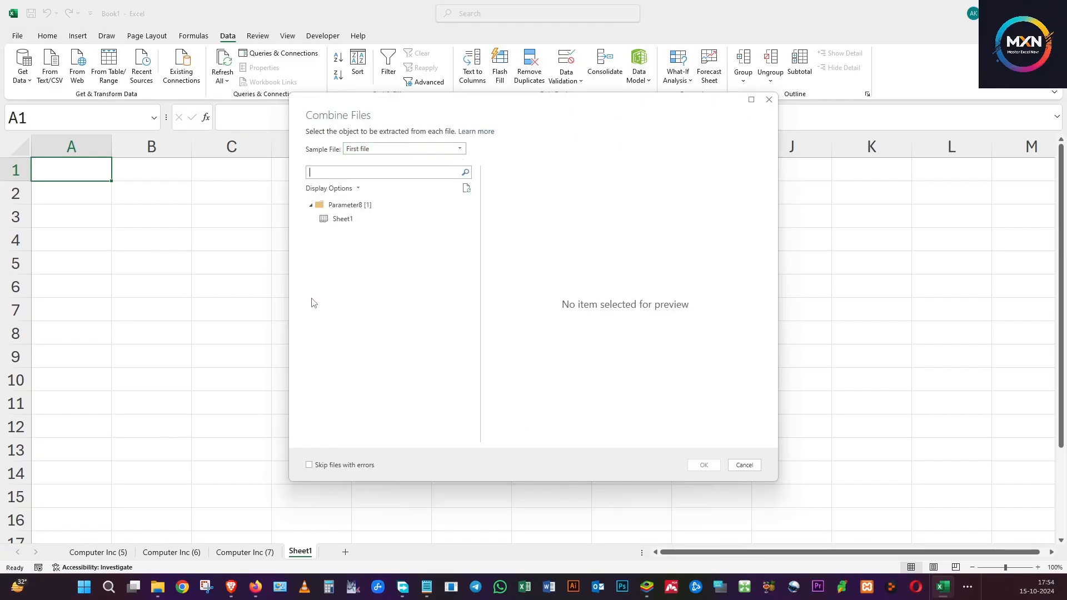
left_click(337, 221)
left_click(703, 466)
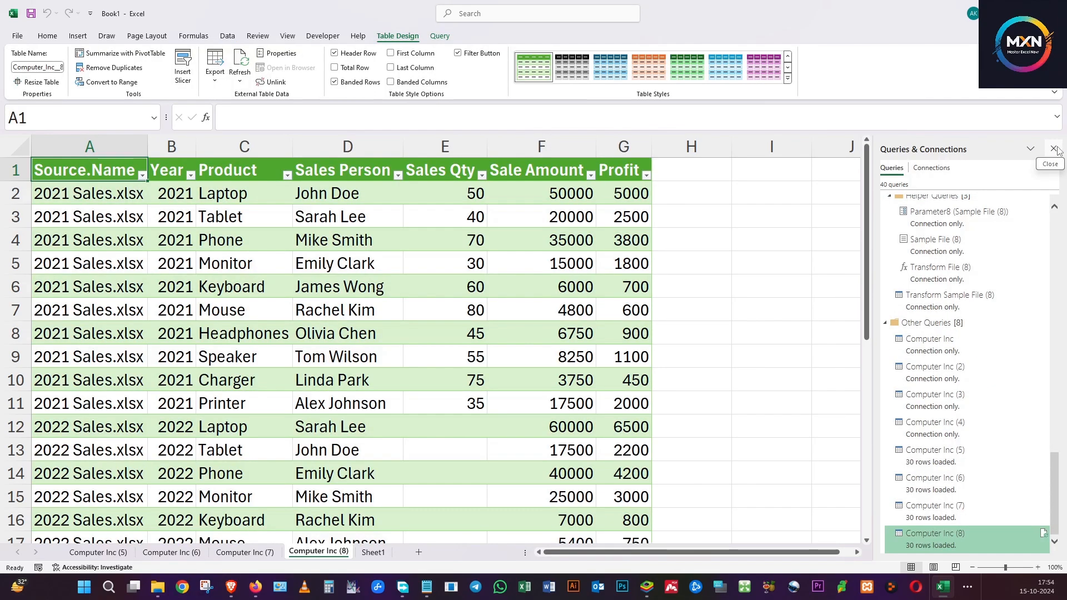
left_click(1055, 149)
Look over the newly combined table across its 2021, 2022 and 2023 source rows.
left_click(474, 259)
left_click(151, 282)
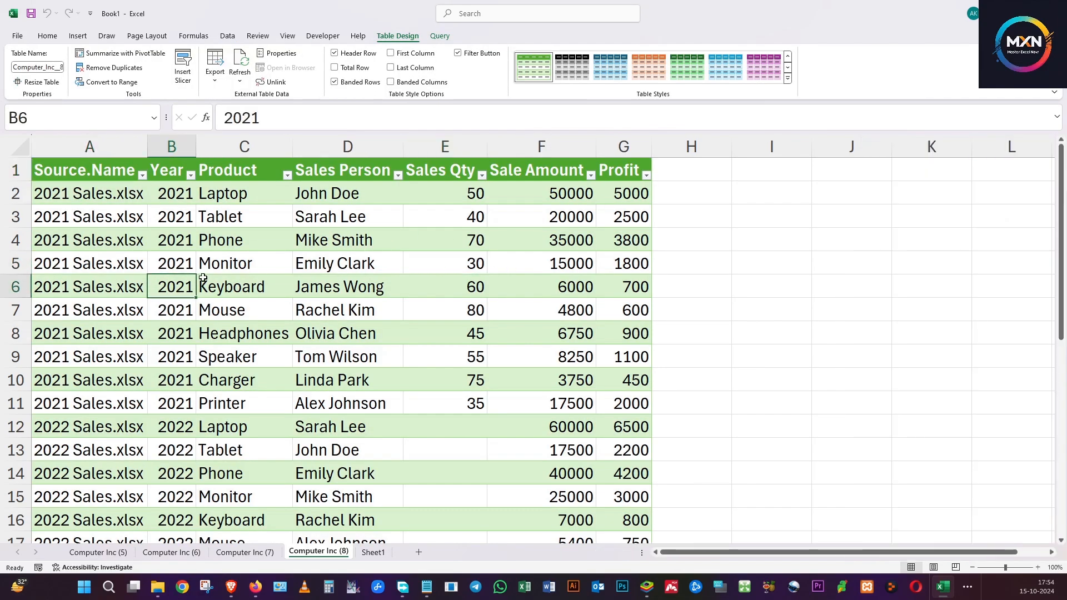
left_click(18, 148)
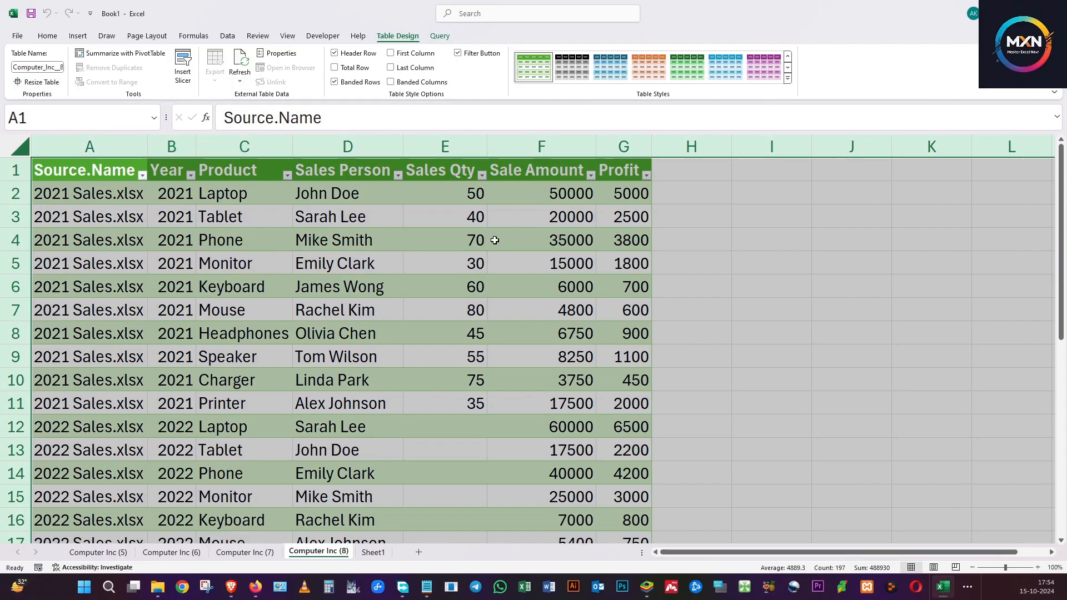
left_click(462, 356)
scroll(281, 396, "down", 3)
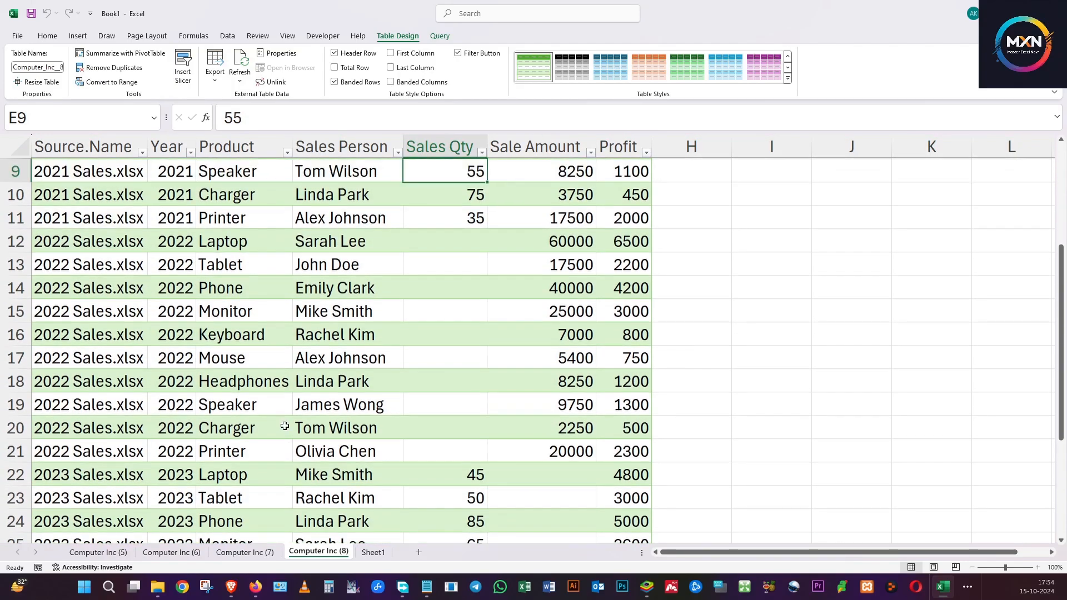
scroll(285, 426, "up", 3)
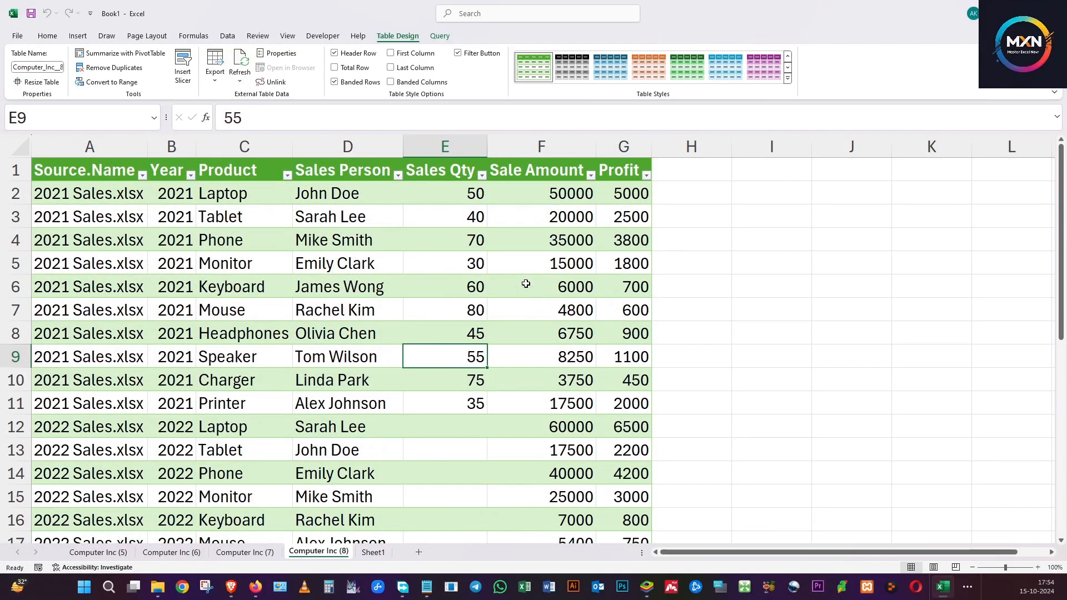
Examine the Sales Qty column of the combined table, highlighting the 2021 values in E2:E11 and the 2023 values in E22:E31.
left_click(447, 168)
left_click(450, 209)
left_click(465, 263)
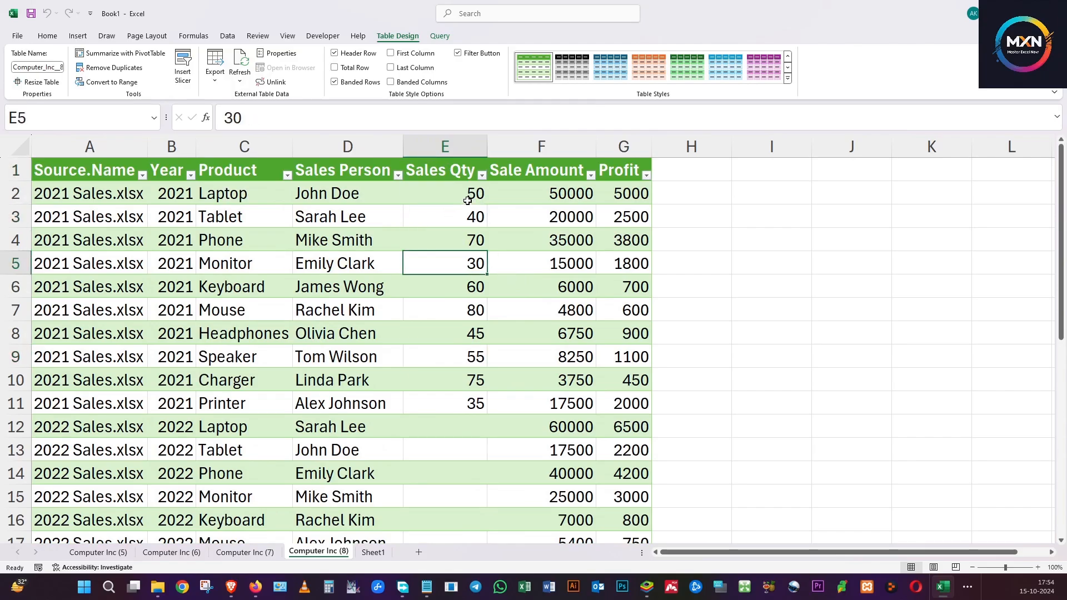
left_click_drag(467, 201, 460, 398)
scroll(459, 395, "down", 6)
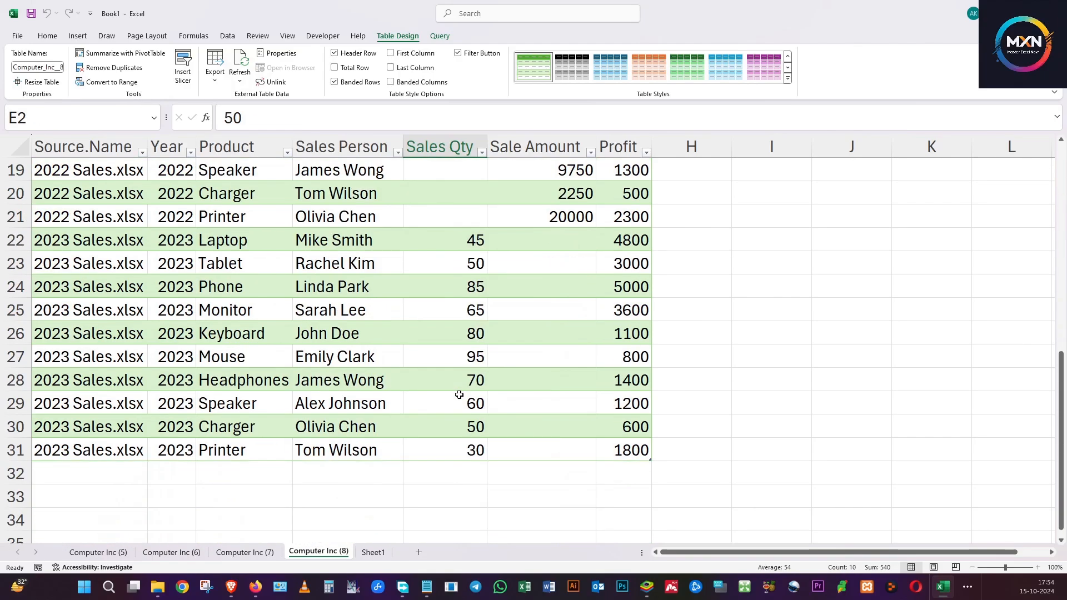
left_click_drag(452, 238, 472, 449)
scroll(493, 467, "up", 6)
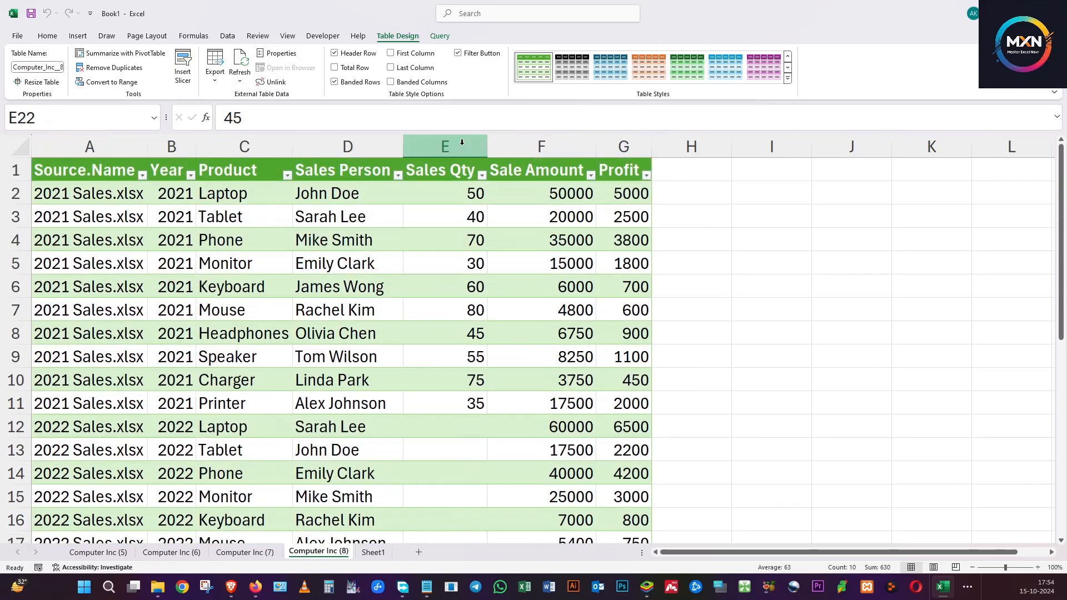
left_click(407, 174)
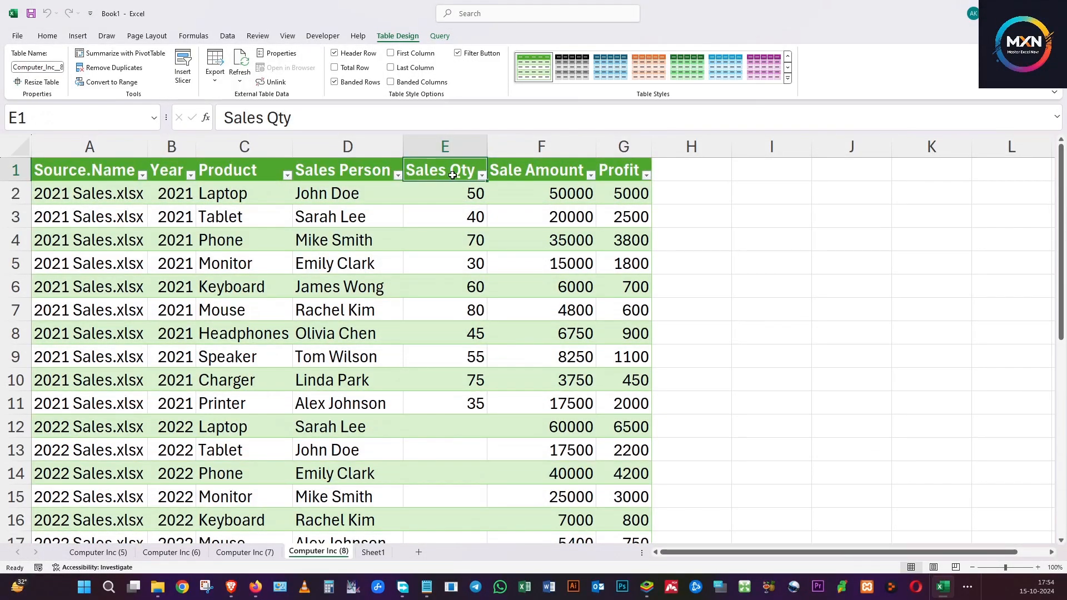
Review the Sales Qty column on the earlier Computer Inc (5) sheet for comparison.
left_click(99, 553)
left_click(371, 377)
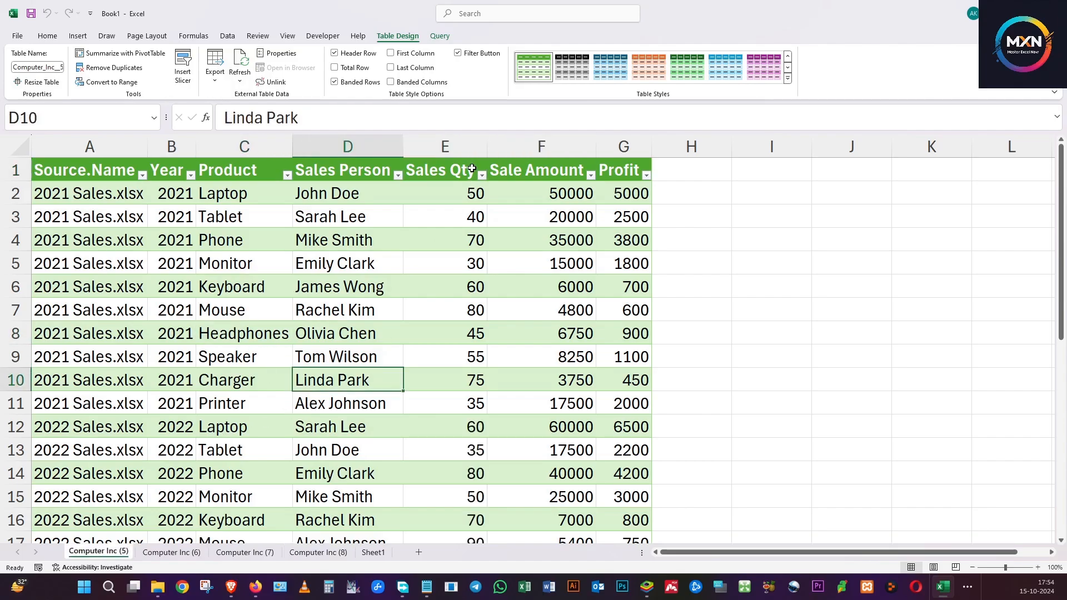
left_click(471, 169)
scroll(453, 322, "down", 6)
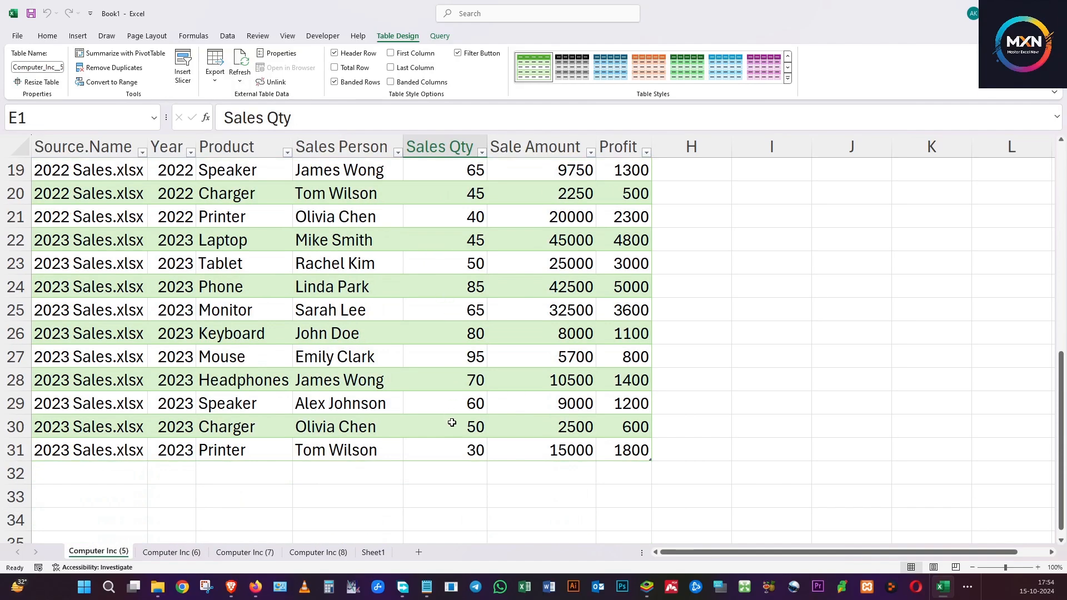
scroll(452, 423, "up", 6)
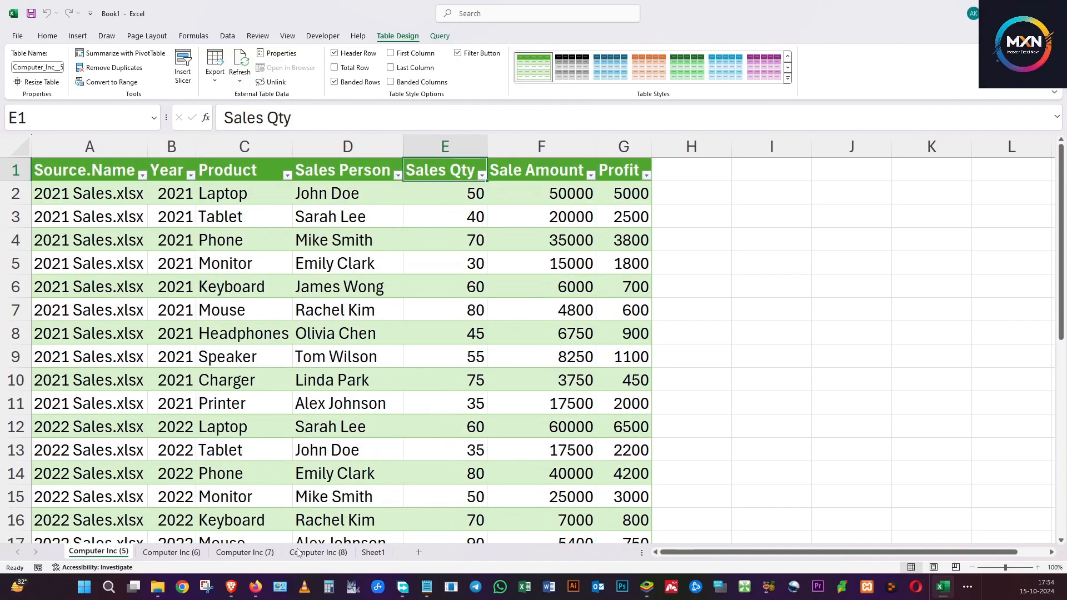
Return to the Computer Inc (8) sheet and examine its Sale Amount column, highlighting the 2023 cells F22:F31.
left_click(327, 553)
left_click(527, 245)
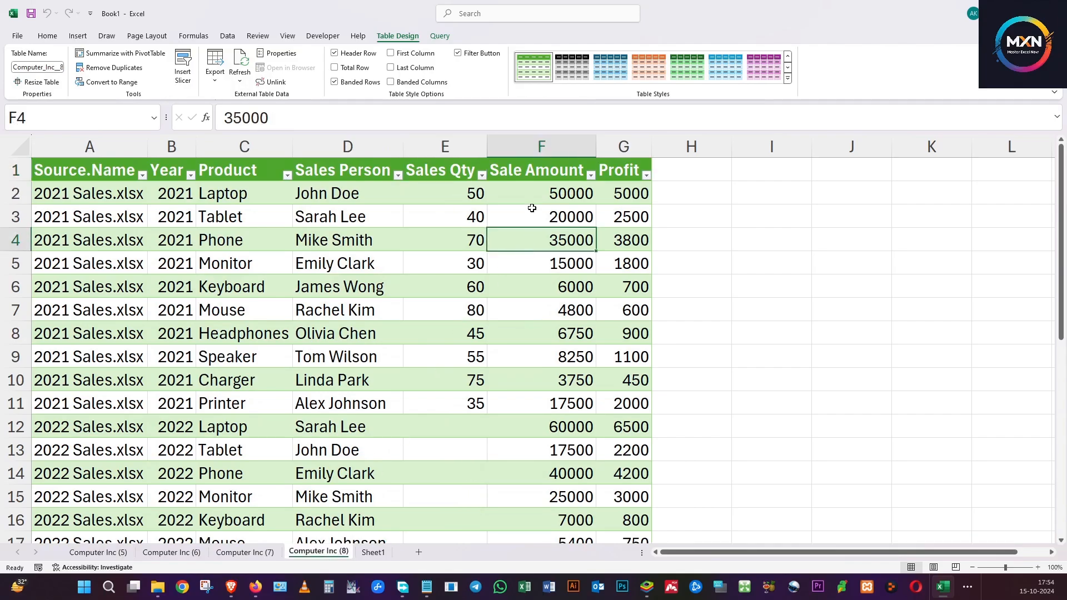
left_click(548, 167)
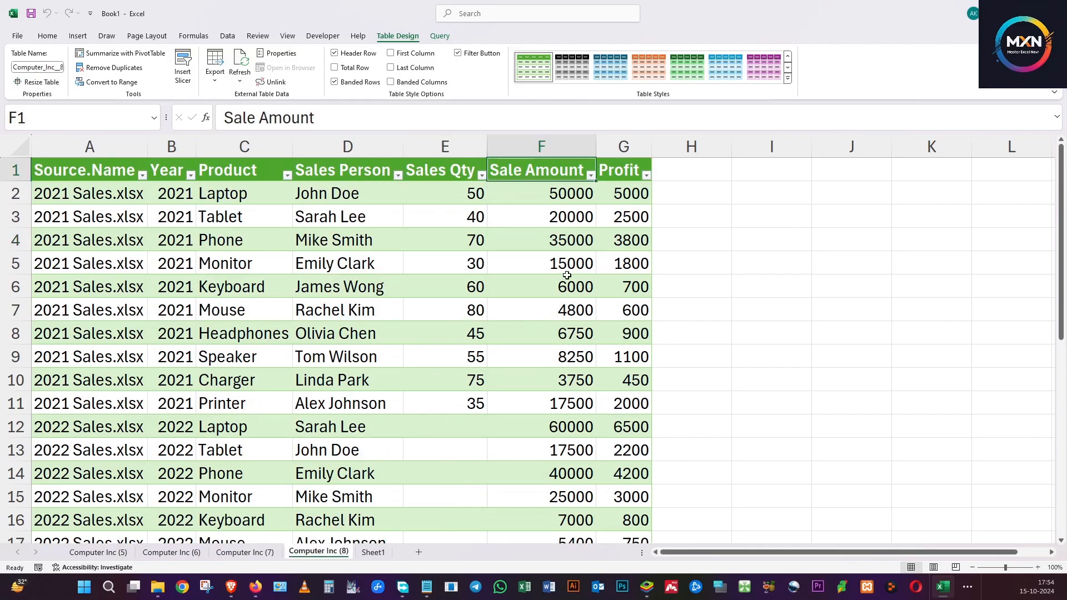
scroll(567, 276, "down", 5)
left_click(549, 312)
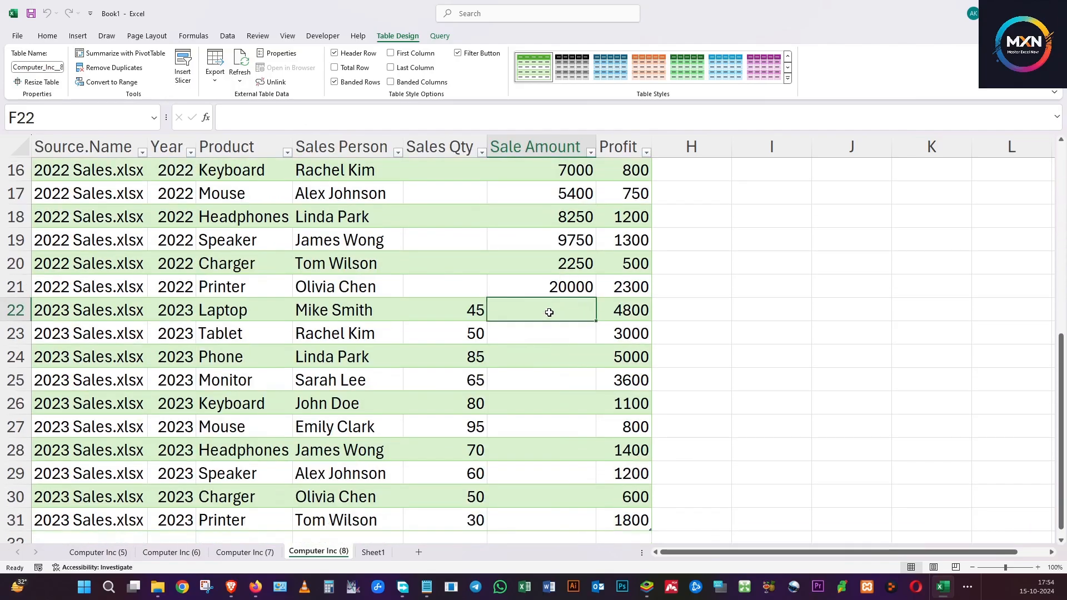
left_click_drag(573, 309, 558, 513)
scroll(572, 410, "up", 5)
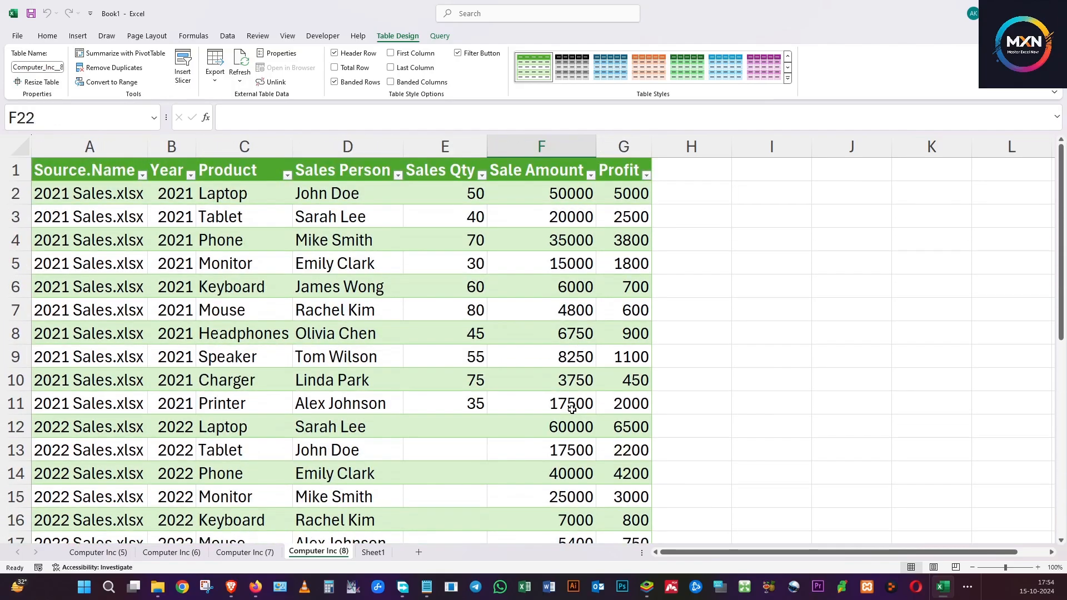
left_click(555, 363)
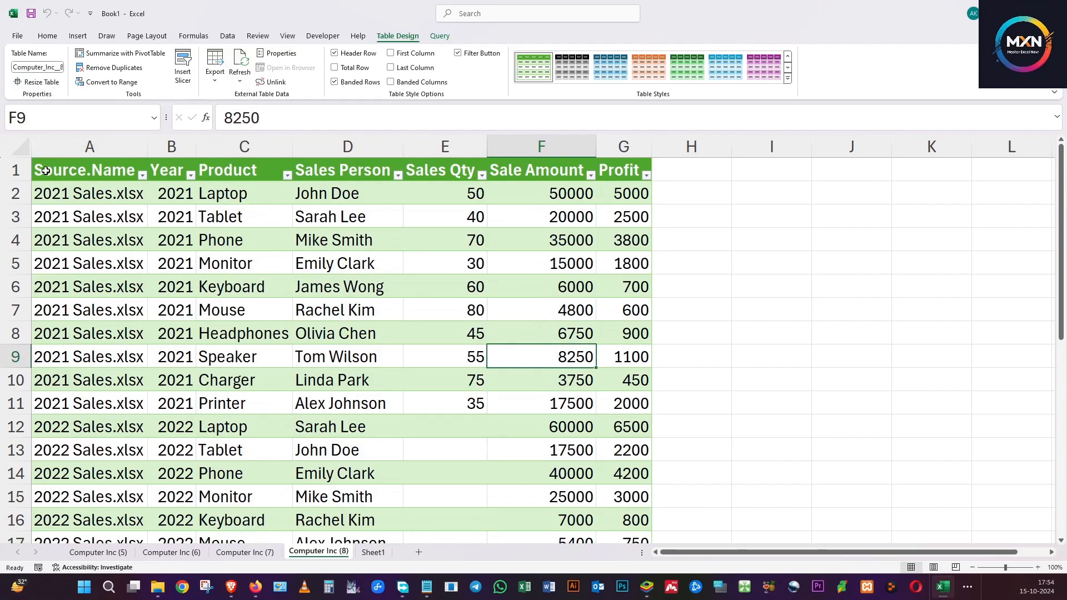
Highlight the table headers in A1:G1 to review the column names, and clear the selection.
left_click_drag(46, 171, 622, 170)
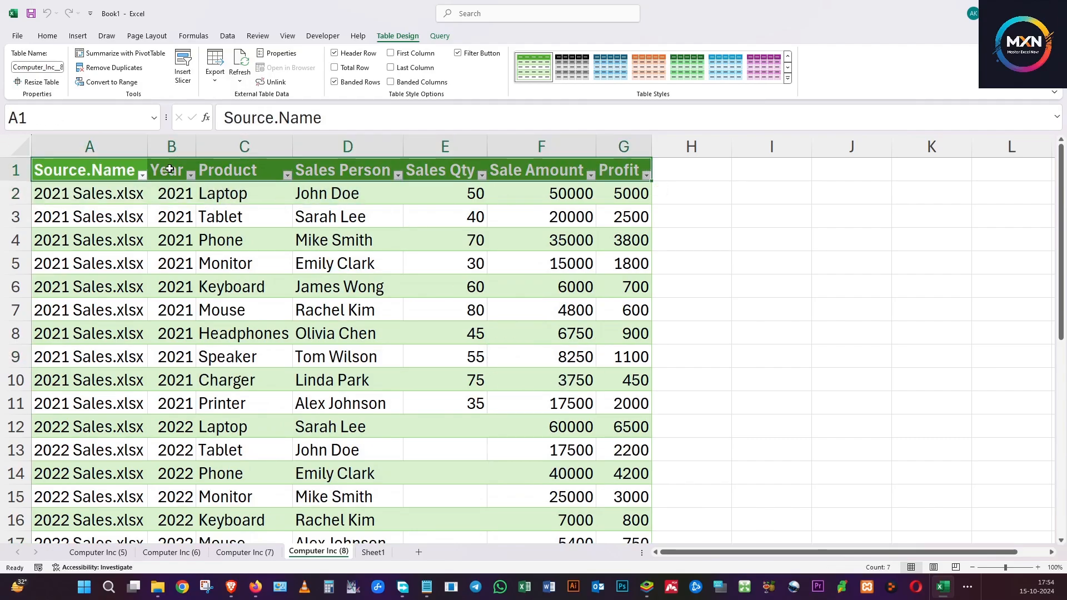
left_click(673, 263)
left_click(517, 234)
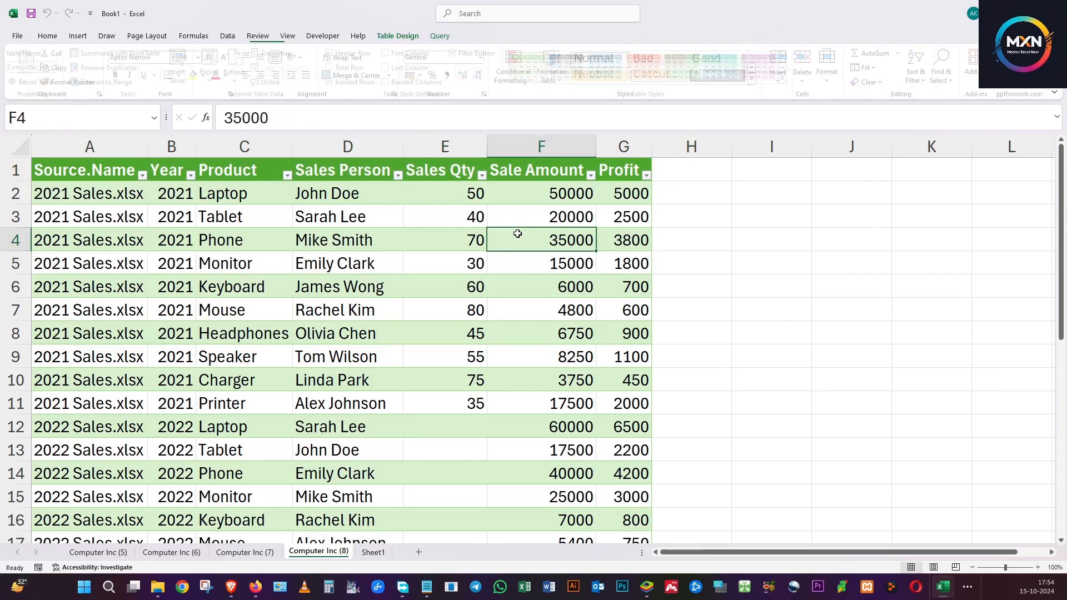
left_click(394, 238)
Inspect the 2022 Sales Qty cells E12:E21 and compare them with the column's header and 2021 values.
scroll(520, 259, "down", 2)
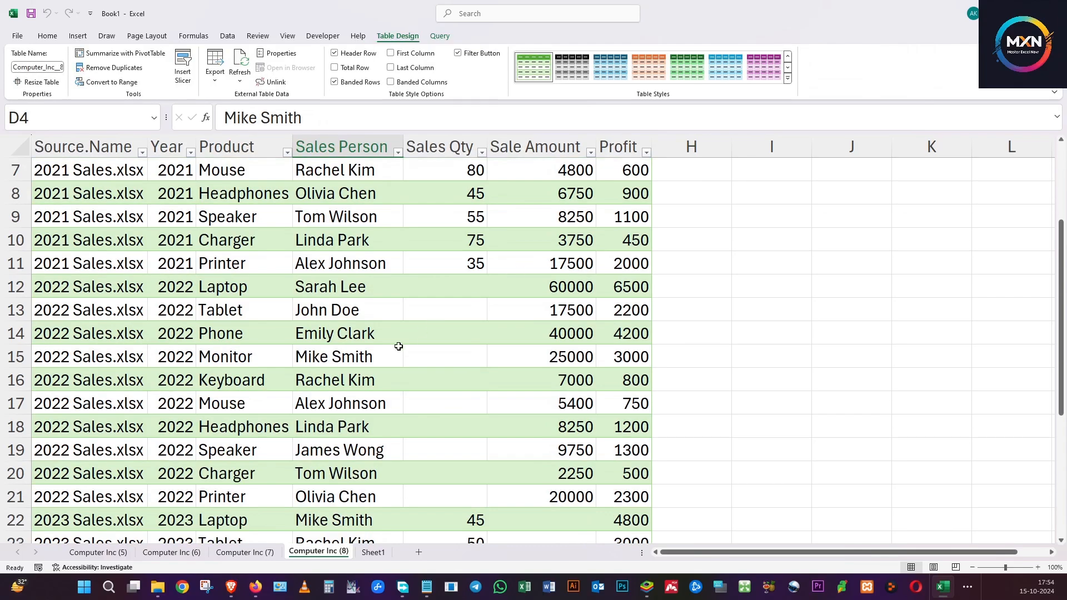
left_click_drag(437, 286, 456, 491)
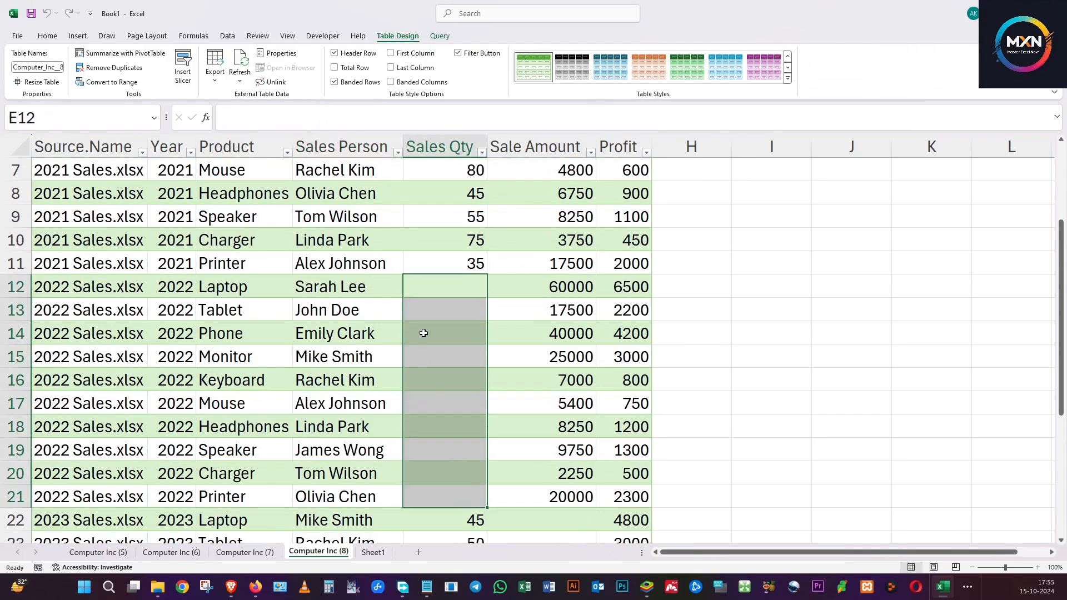
left_click(456, 290)
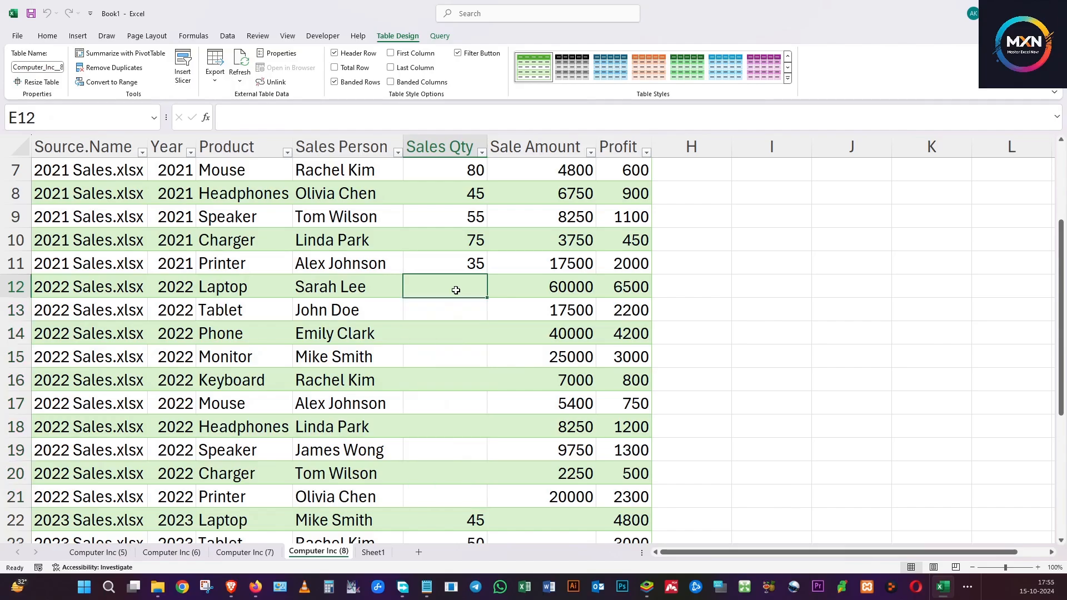
scroll(455, 291, "up", 2)
left_click(436, 171)
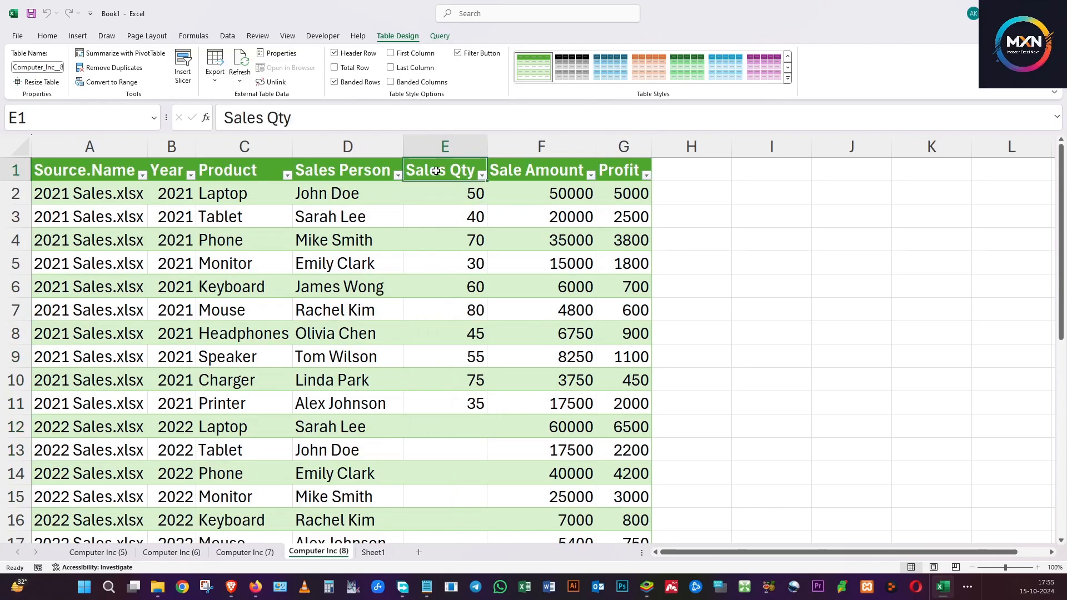
left_click(454, 383)
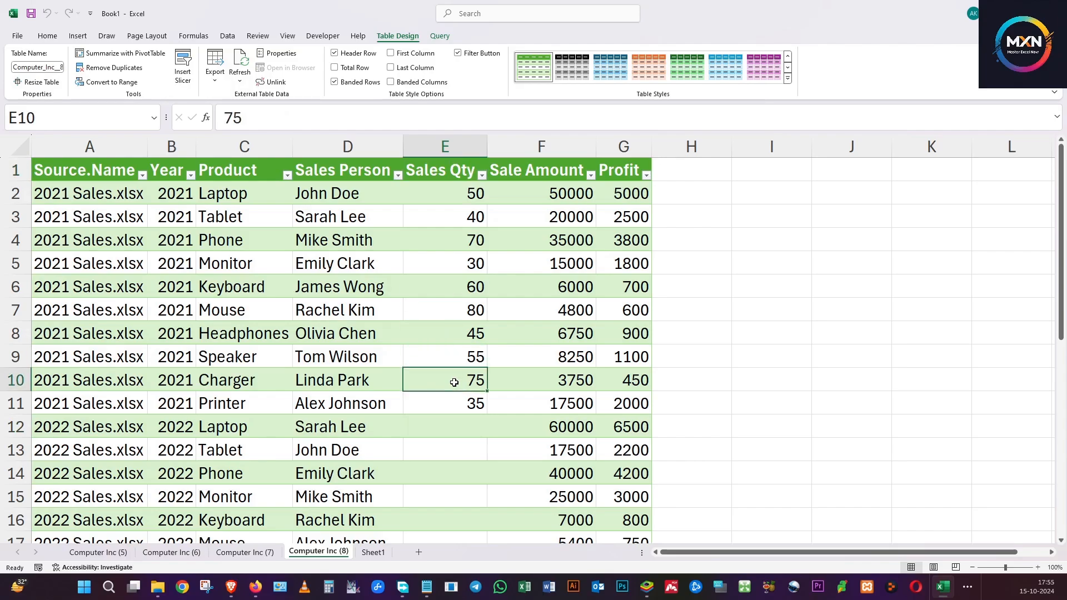
left_click(457, 466)
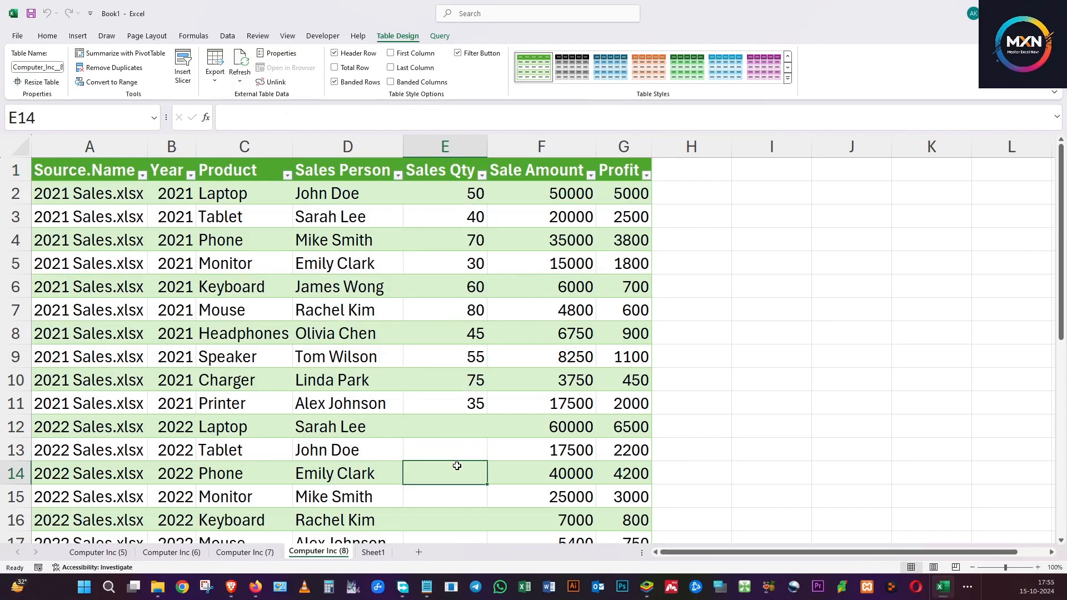
left_click(467, 428)
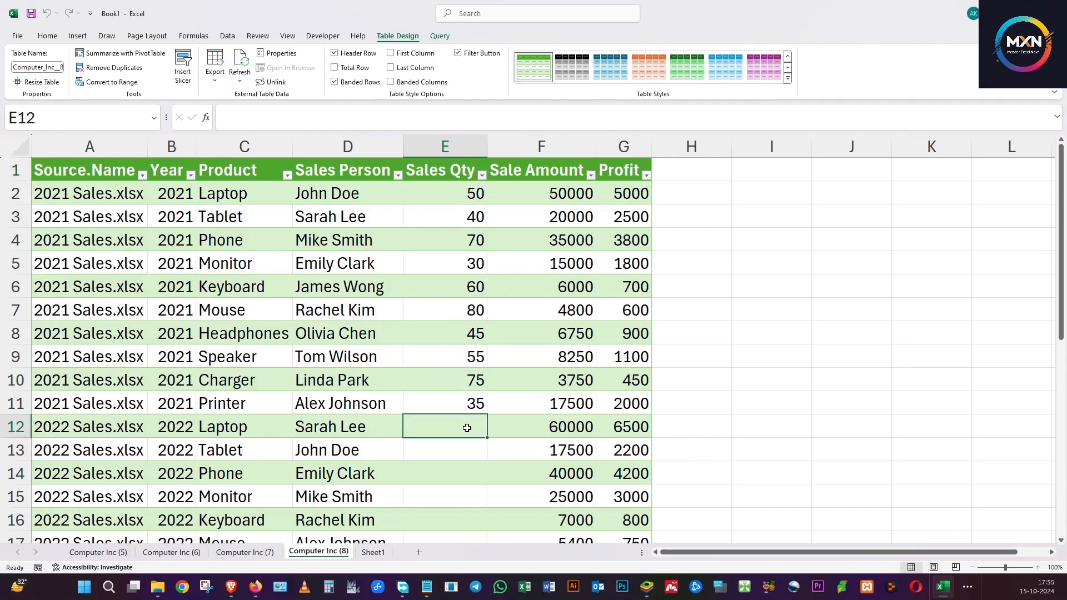